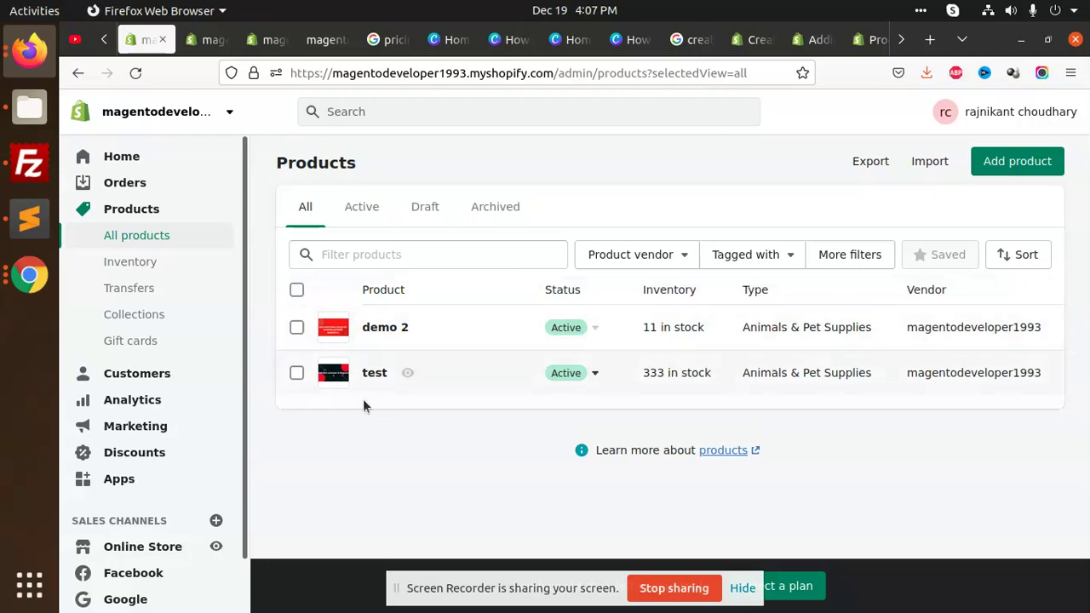
- Start a new product titled "iphone x" and enter the same text as its description
click(1017, 161)
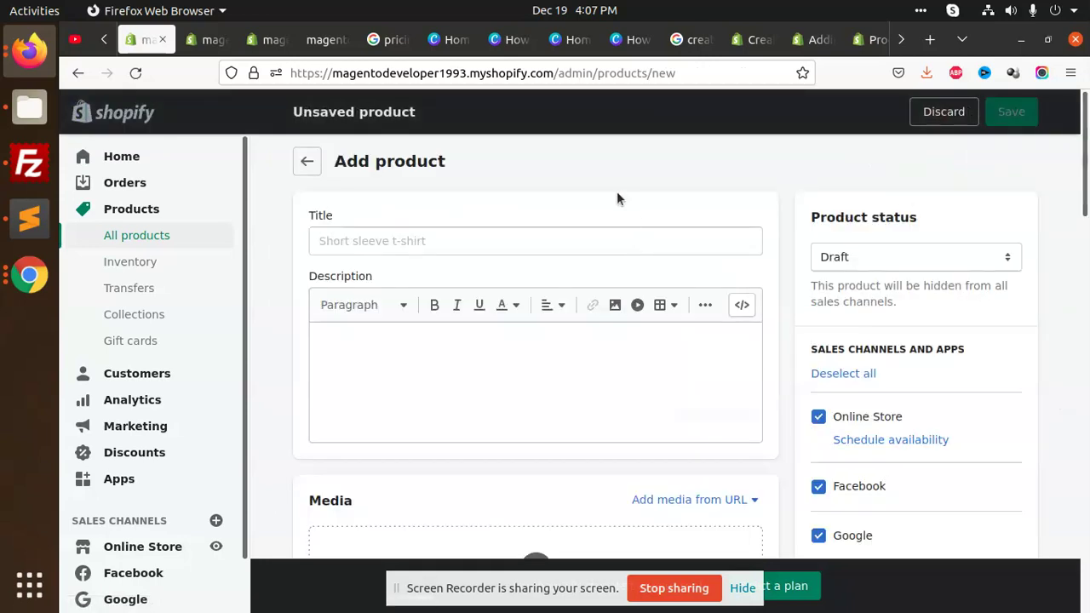
click(421, 241)
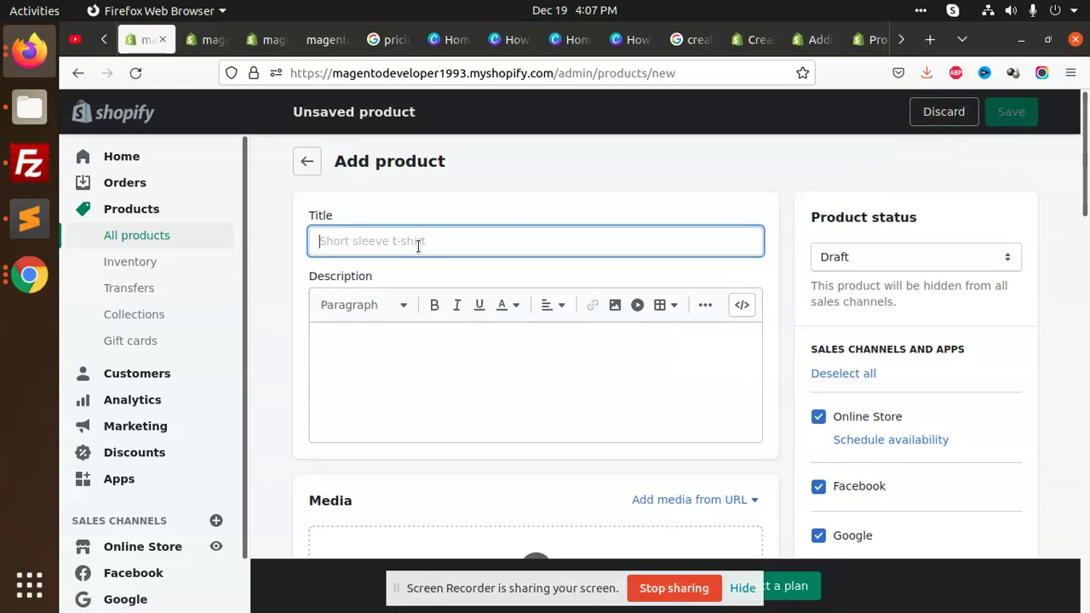
text(iphon)
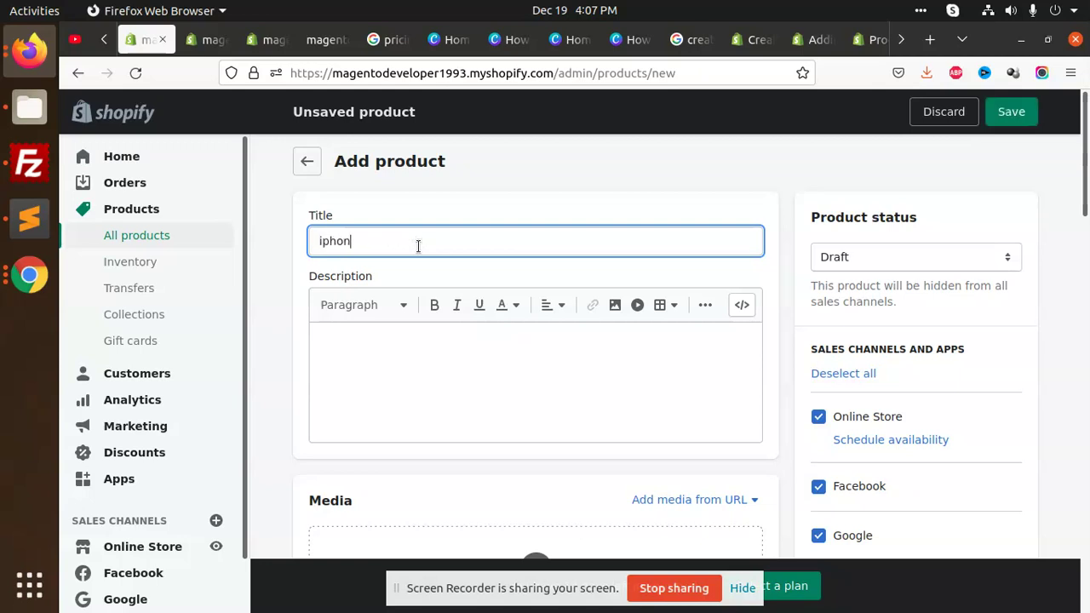
text(e x)
key(ctrl+a)
key(ctrl+c)
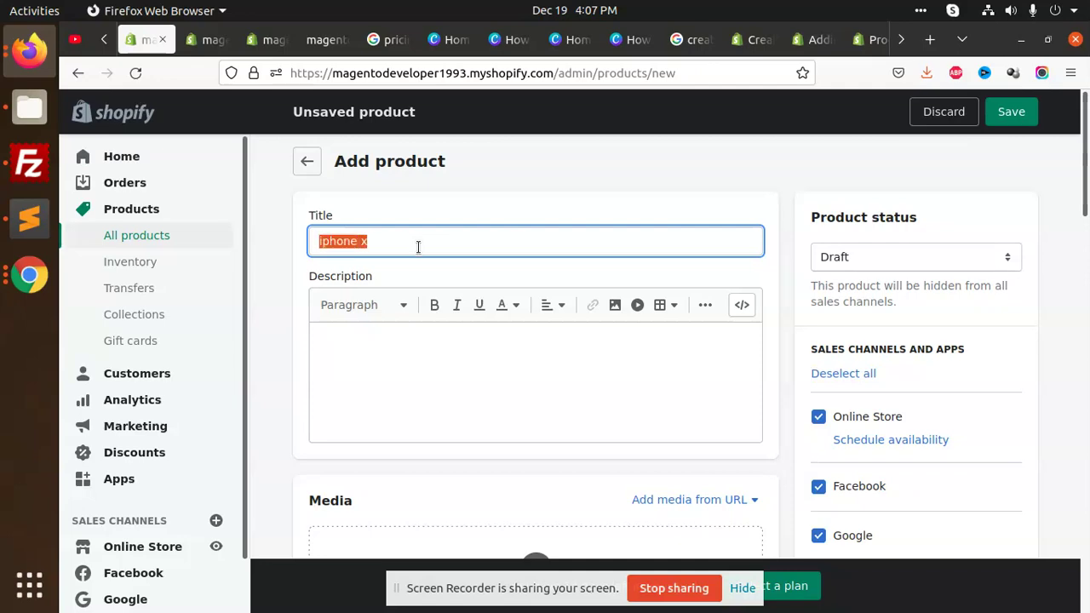
click(384, 382)
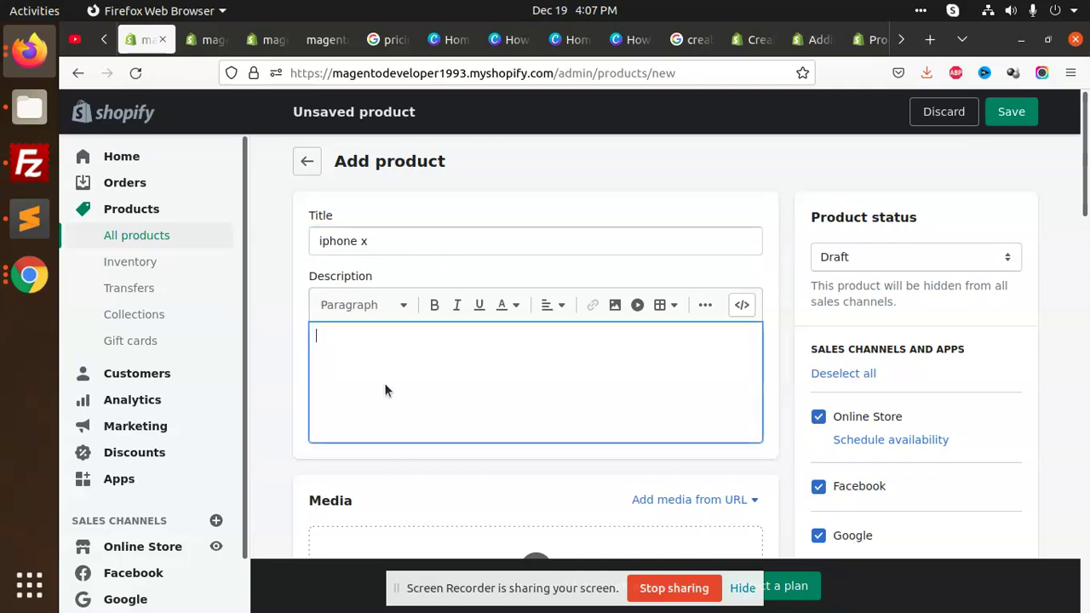
key(ctrl+v)
- Upload "Add view button on Edit Product page to View Product In Magento 2.png" and "Admin Category Product Link in Magento 2.png" as product media
scroll(563, 366, down, 4)
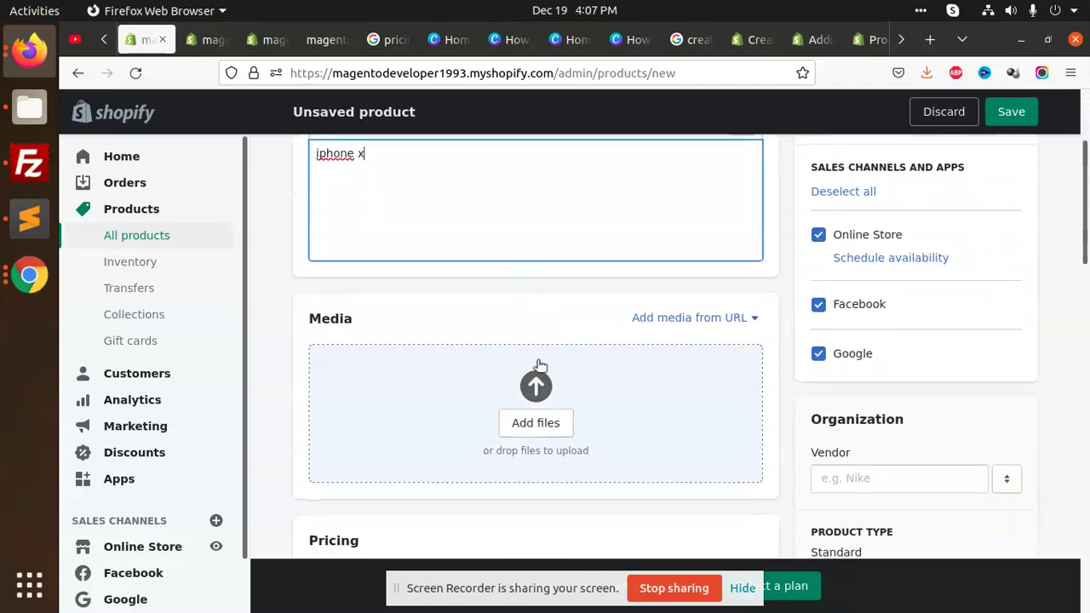
click(536, 387)
scroll(462, 321, down, 15)
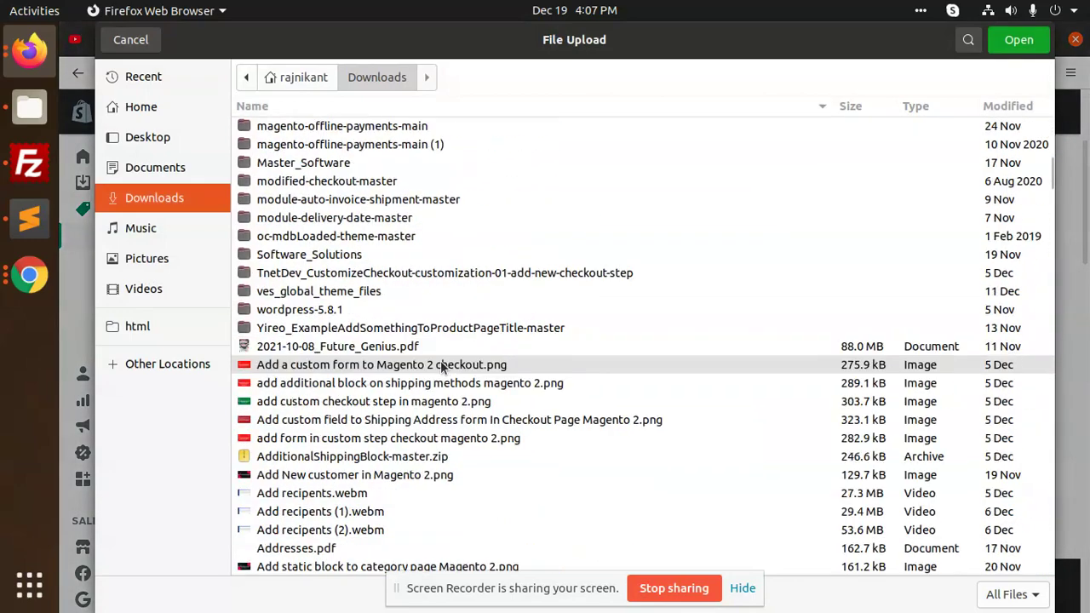
click(341, 310)
ctrl+click(339, 328)
ctrl+click(336, 345)
click(1018, 41)
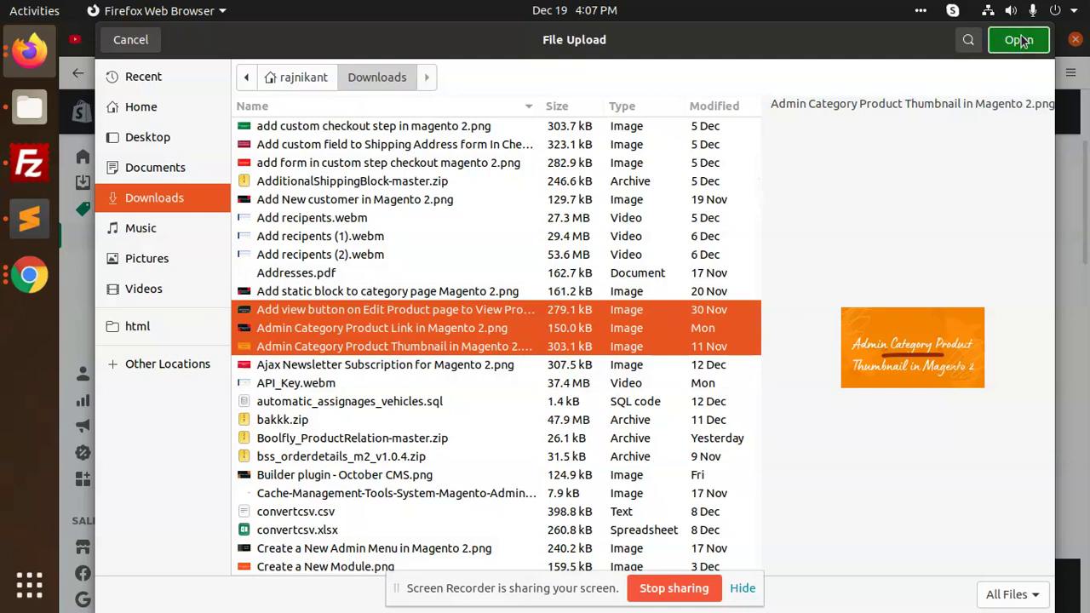
click(453, 348)
click(396, 310)
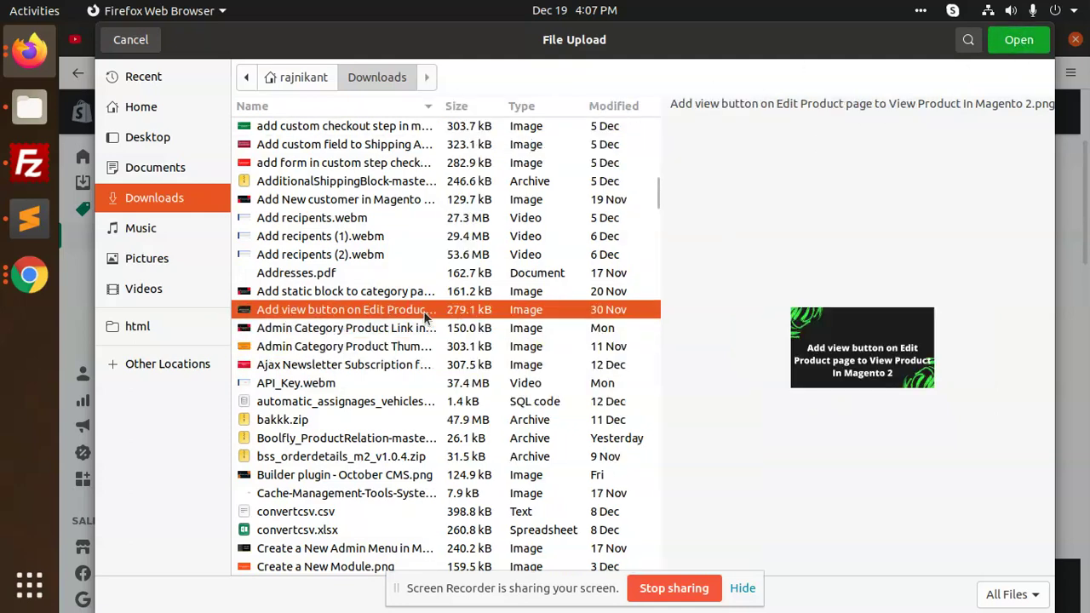
ctrl+click(403, 330)
click(1018, 41)
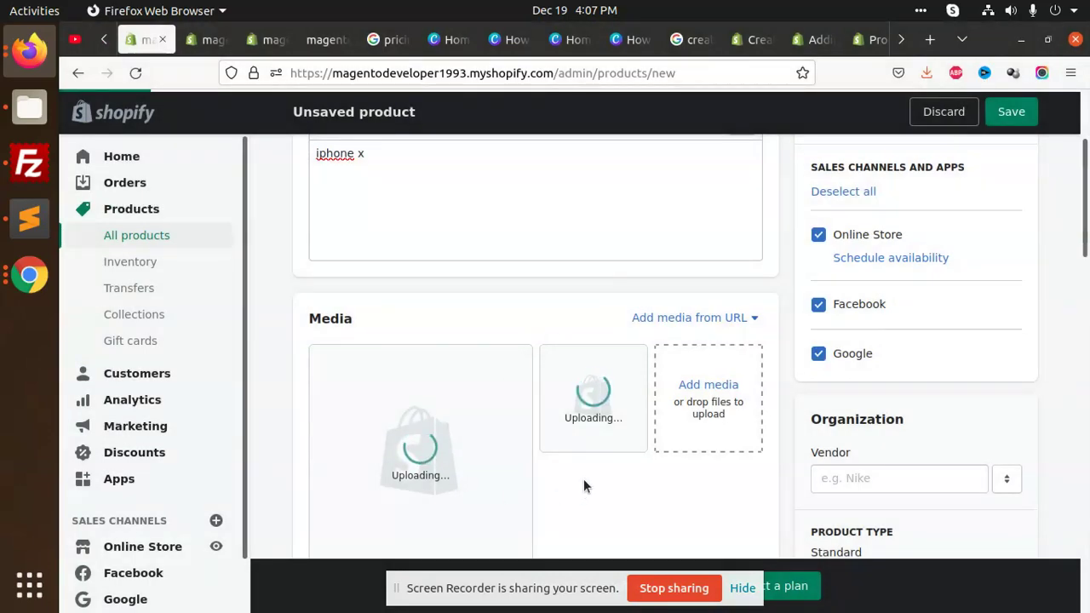
- Upload "Add custom field to Shipping Address form In Checkout Page Magento 2.png" and "add form in custom step checkout magento 2.png" as additional media
click(703, 384)
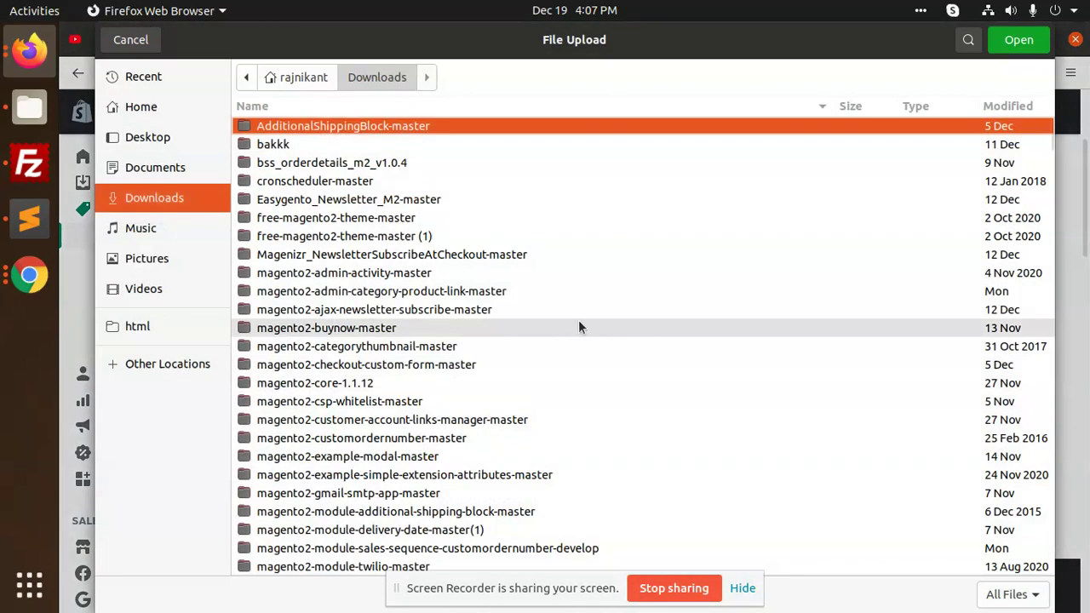
scroll(314, 356, down, 15)
click(317, 218)
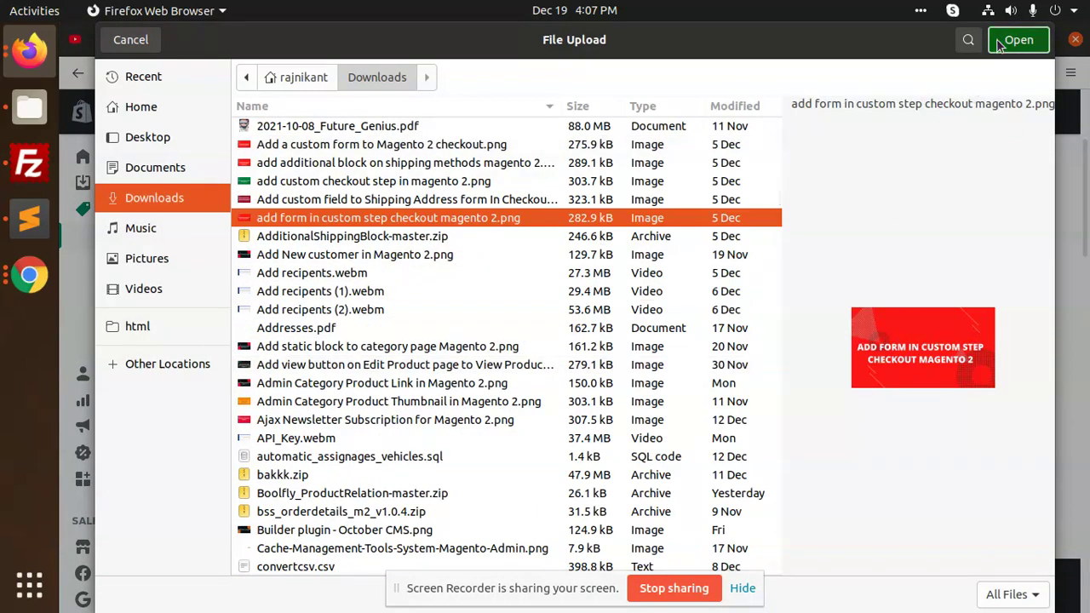
key(shift+Up)
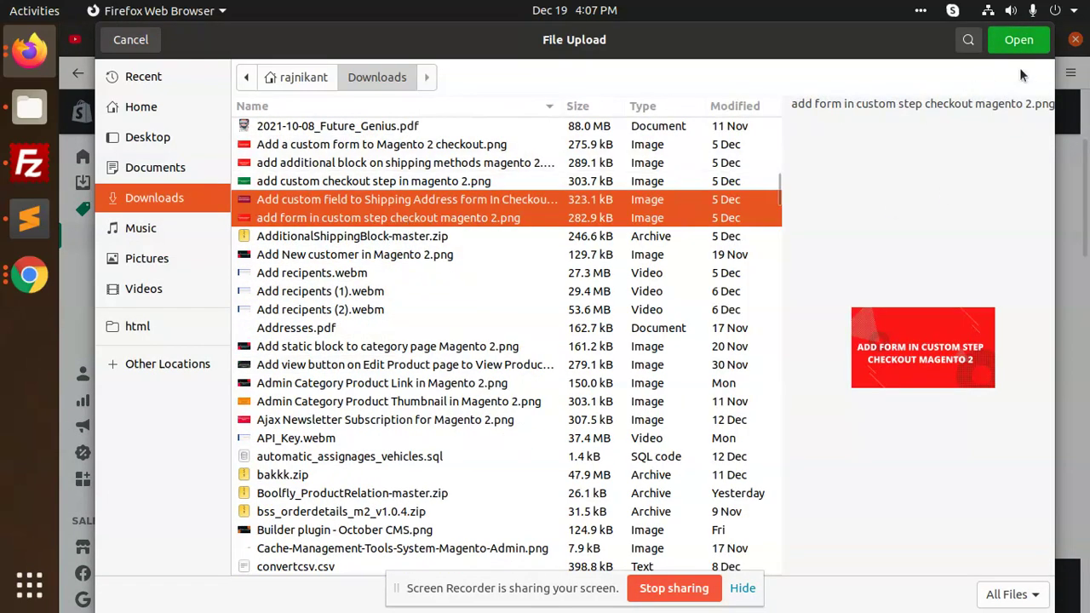
click(1021, 44)
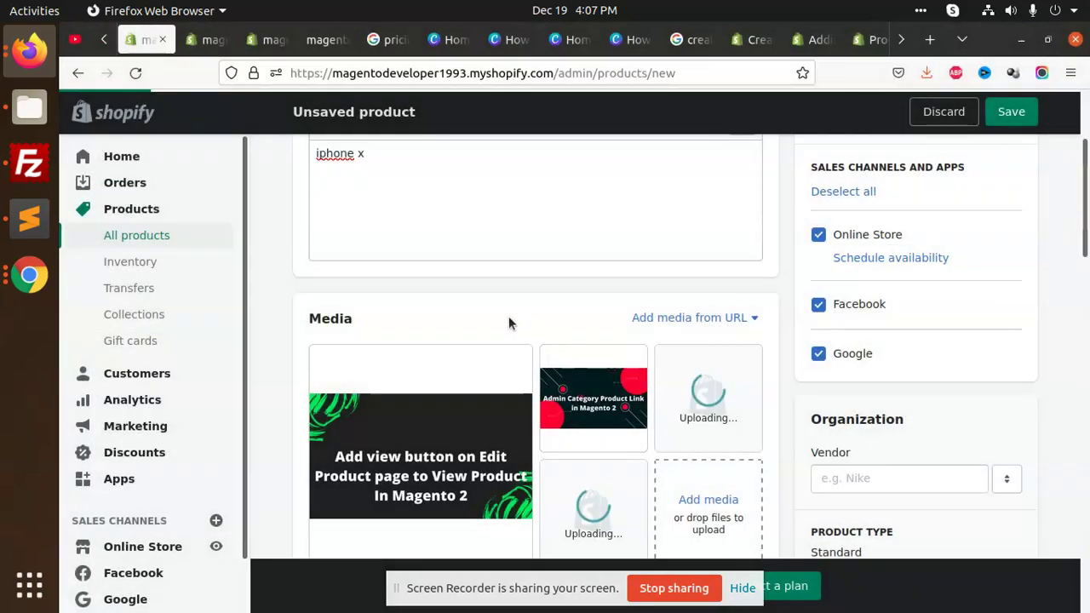
- Set the product's price to ₹23, its compare at price to ₹12 and its cost per item to ₹23
scroll(469, 358, down, 4)
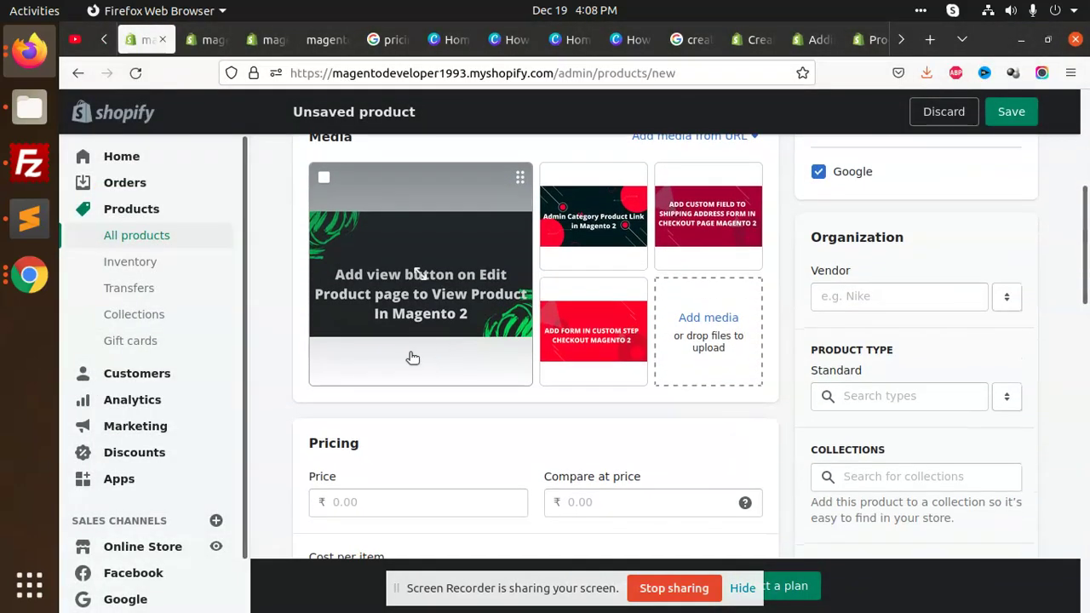
scroll(459, 356, down, 2)
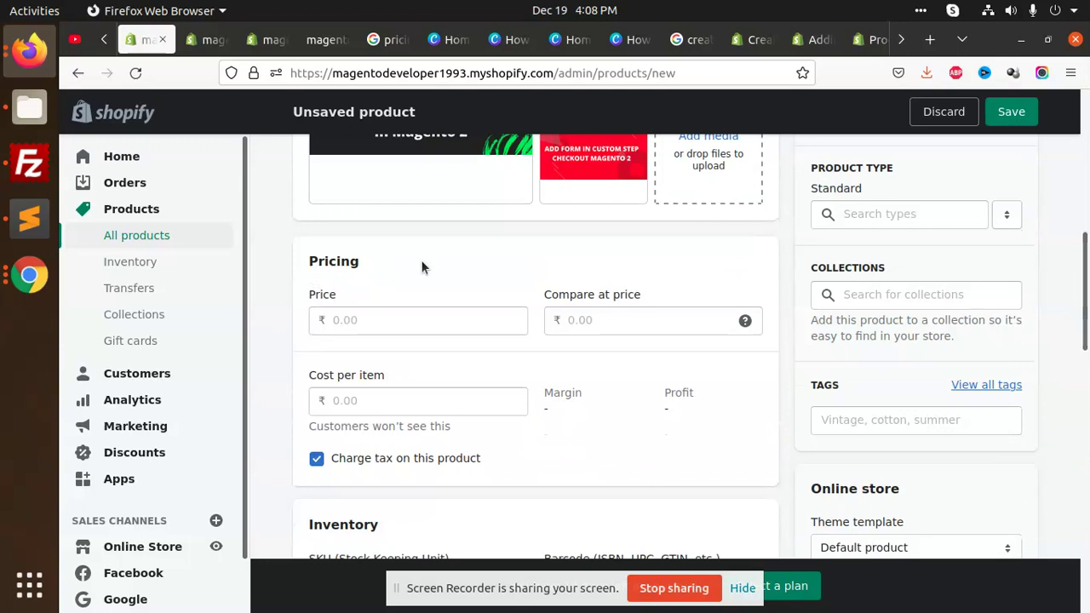
click(357, 320)
text(23)
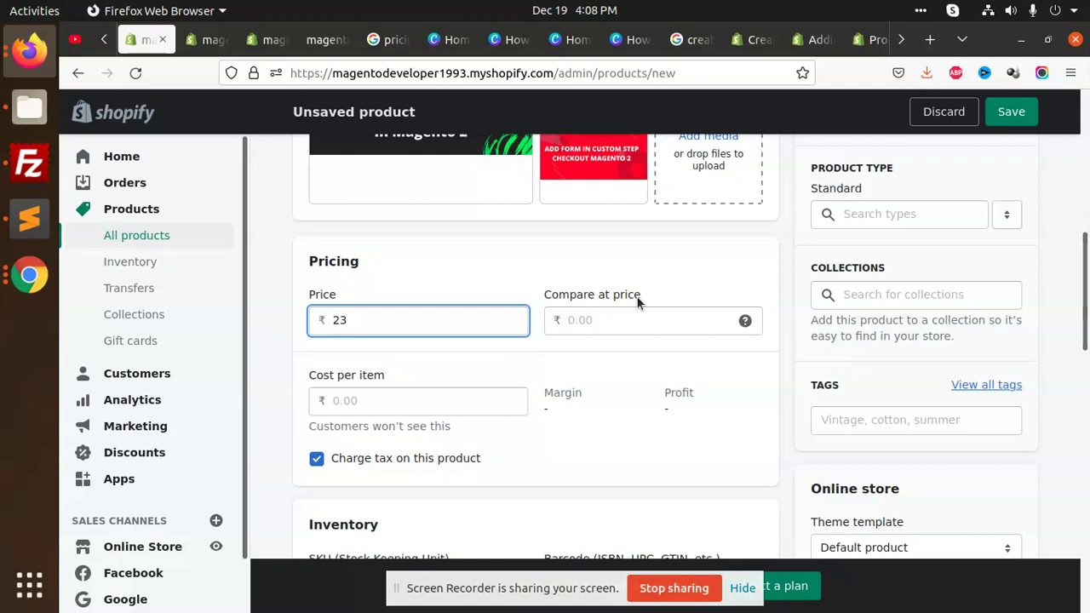
click(577, 322)
text(12)
click(468, 392)
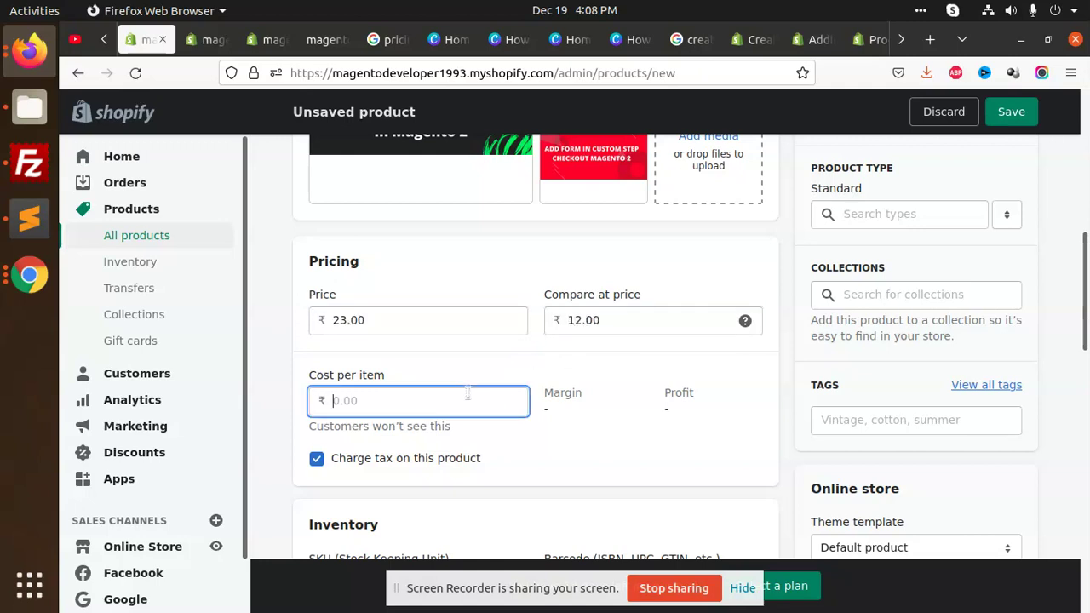
text(23)
click(537, 359)
- Enter 99883664 as the product's SKU in the inventory details
scroll(491, 392, down, 3)
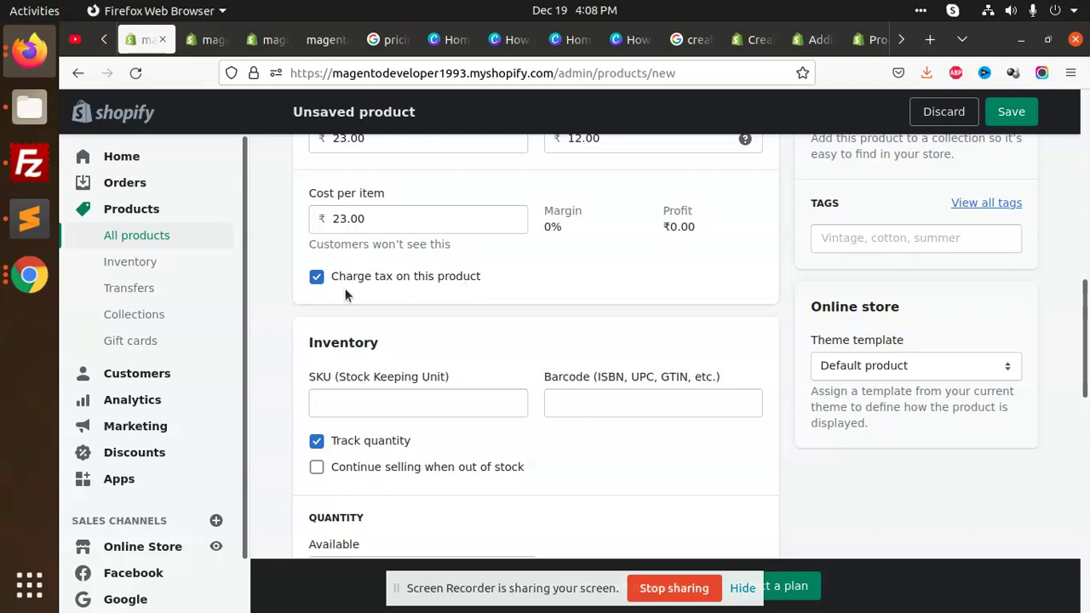
scroll(356, 290, down, 2)
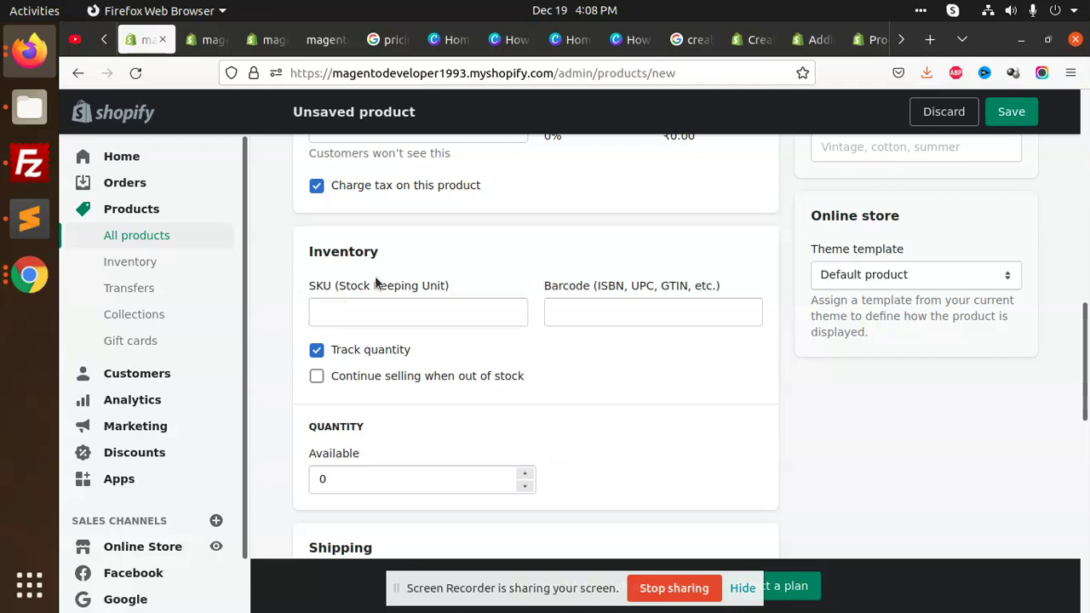
click(338, 304)
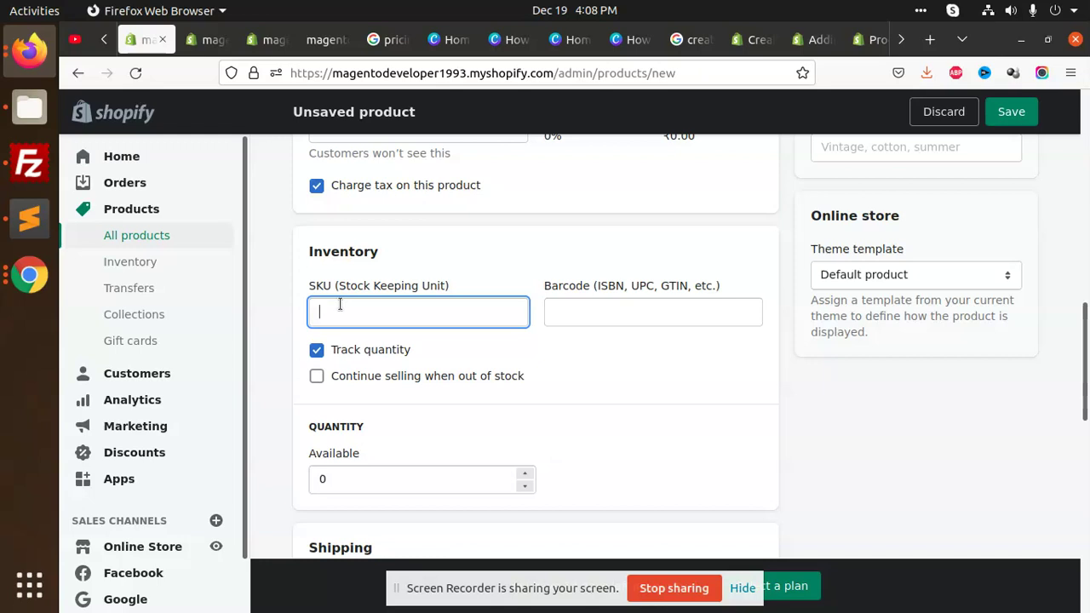
text(ratti)
key(BackSpace)
key(BackSpace)
key(BackSpace)
key(BackSpace)
key(BackSpace)
text(99883664)
click(628, 316)
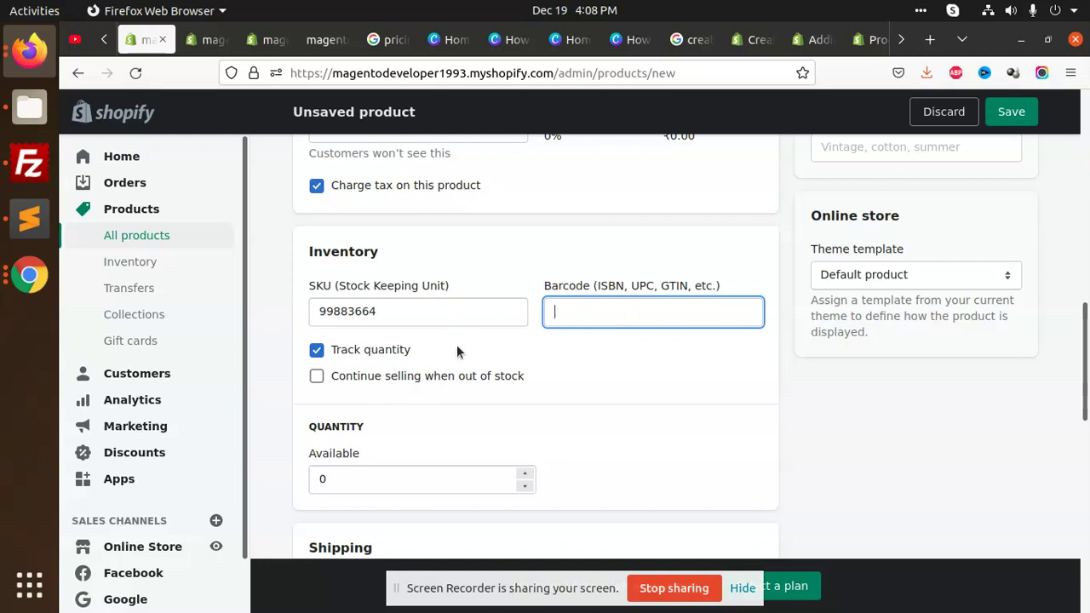
- Set the available inventory quantity of the product to 2222
scroll(460, 351, down, 2)
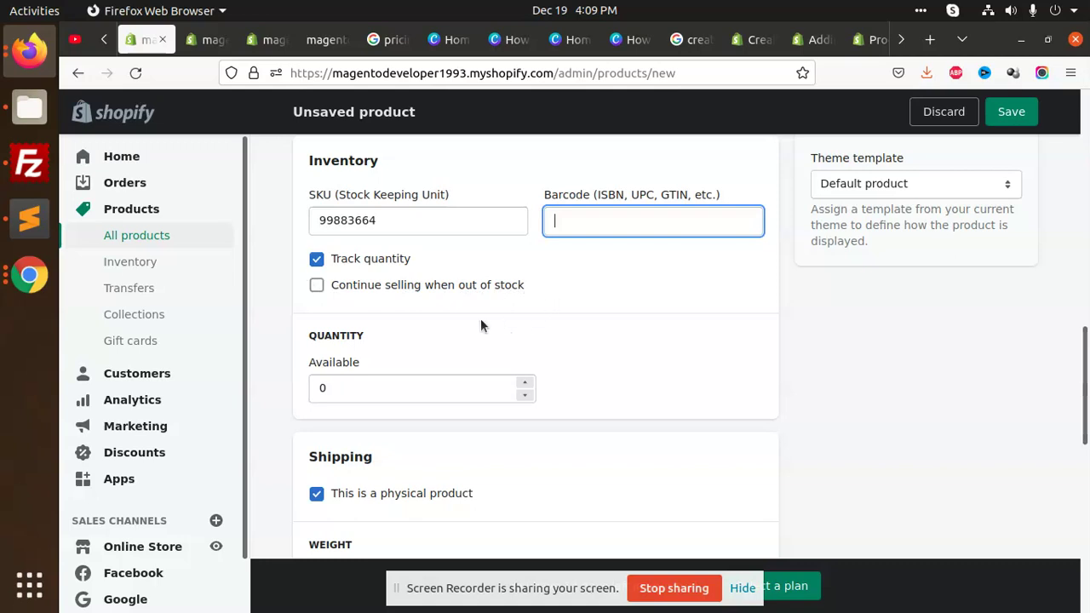
click(358, 385)
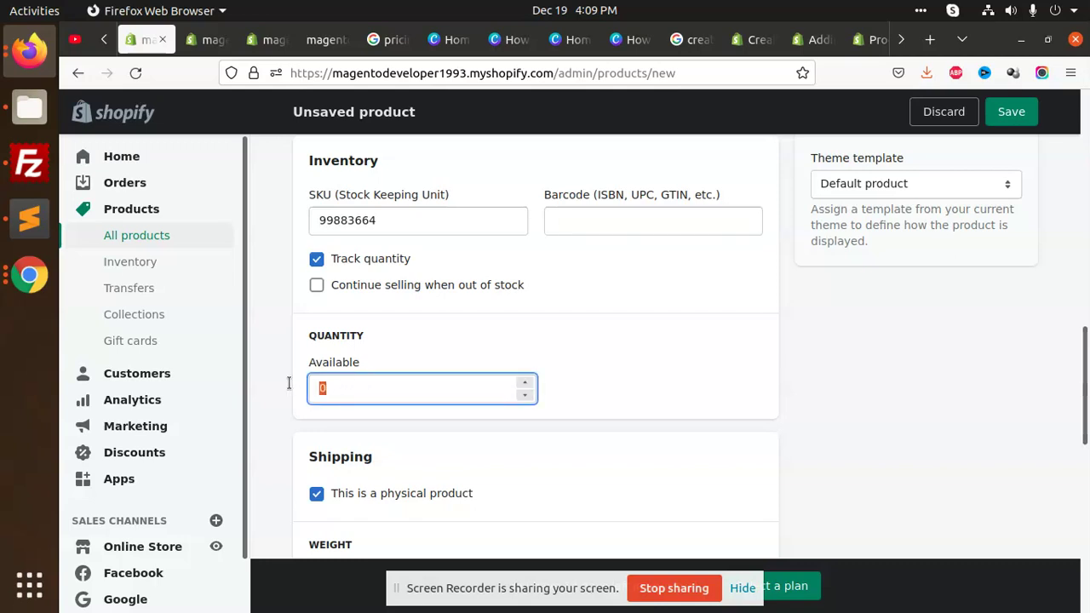
text(2222)
- Set the product's shipping weight to 1.2 with grams (g) as the unit
scroll(651, 326, down, 4)
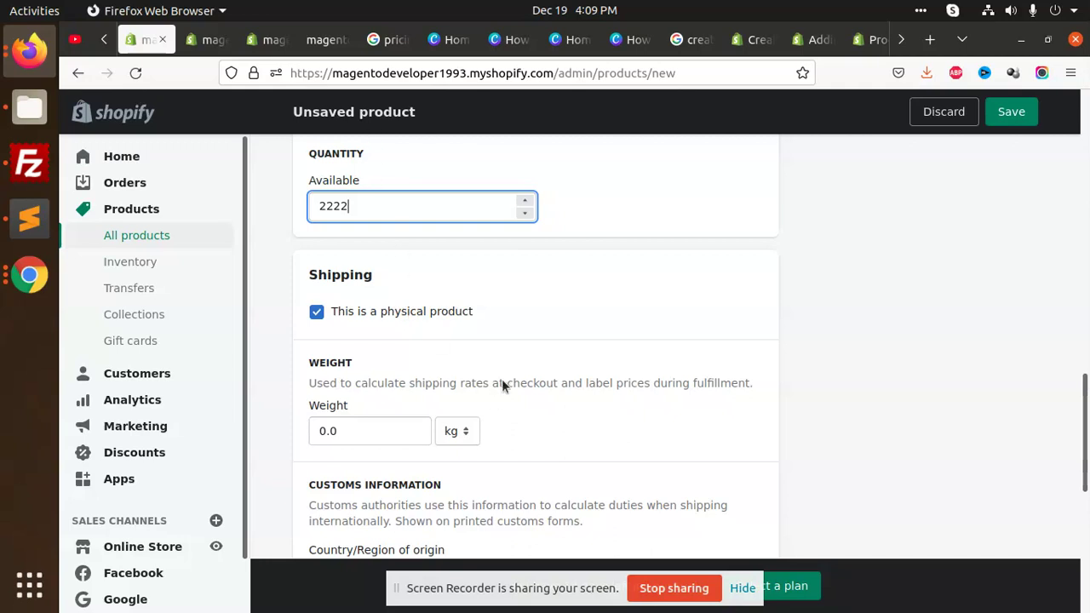
scroll(502, 379, down, 2)
drag(405, 344, 283, 327)
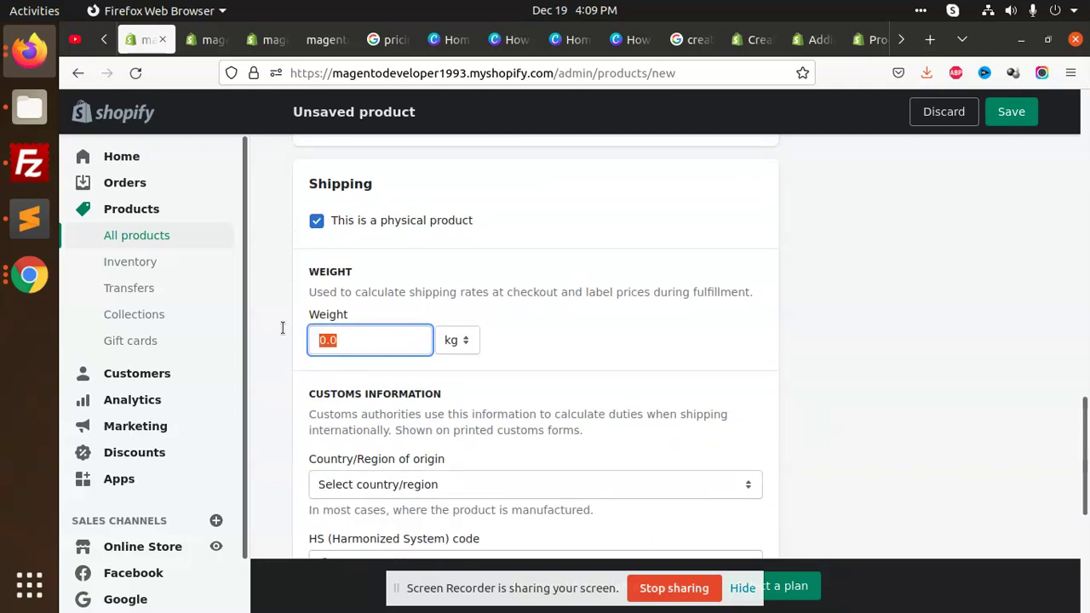
text(12)
key(BackSpace)
text(.2)
click(462, 342)
click(462, 432)
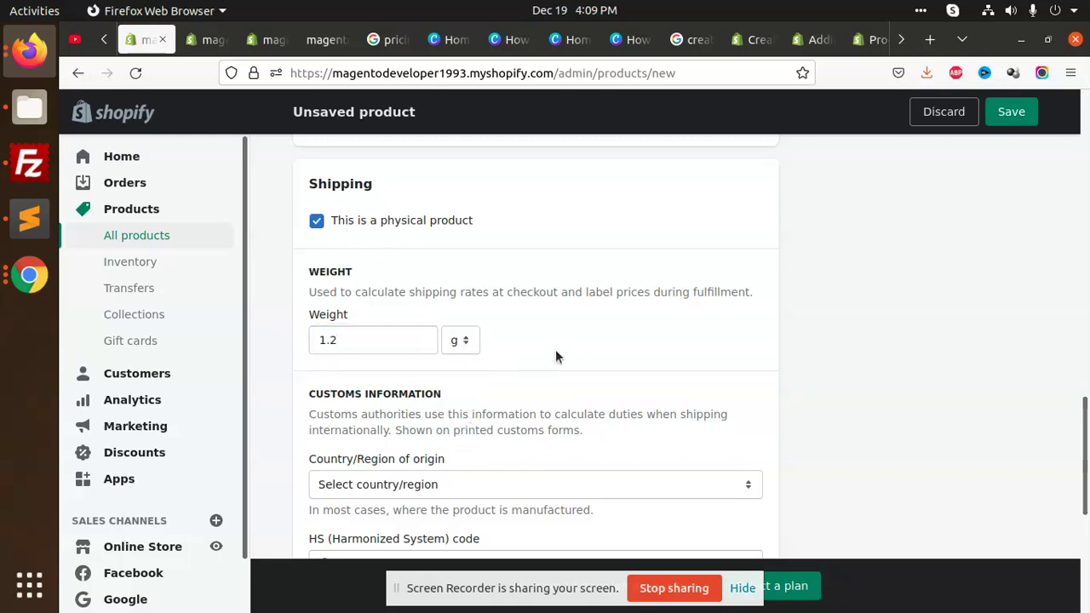
- Choose India as the country/region of origin in the customs information
scroll(555, 357, down, 4)
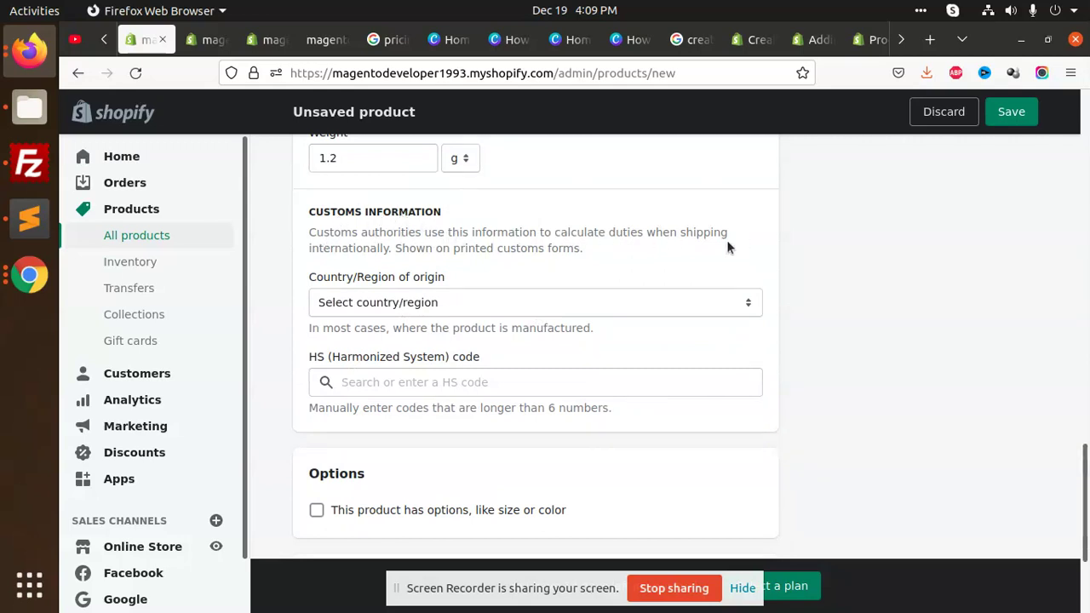
click(446, 304)
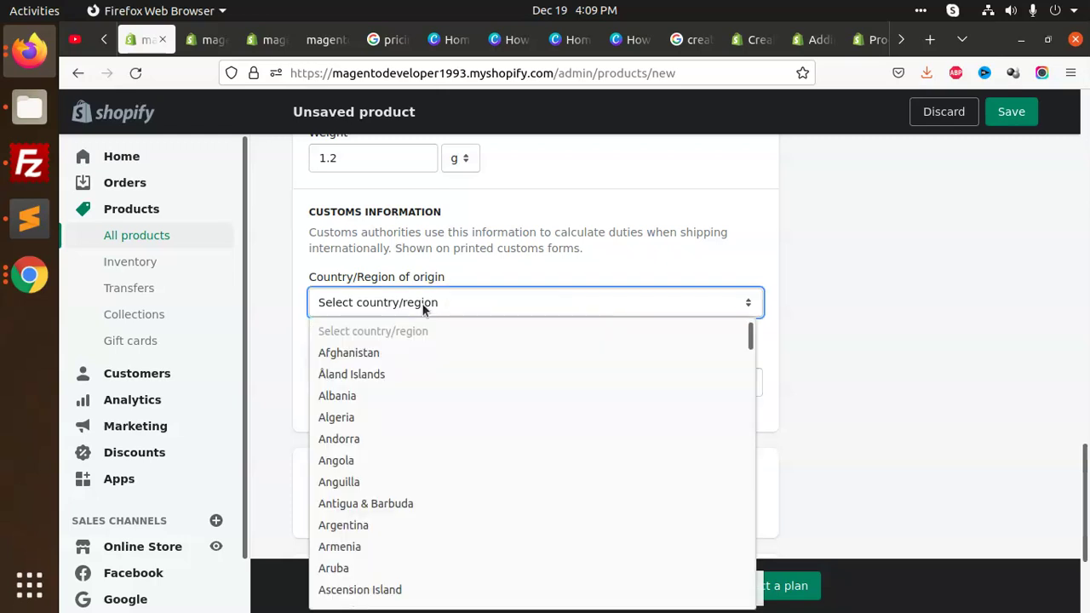
text(in)
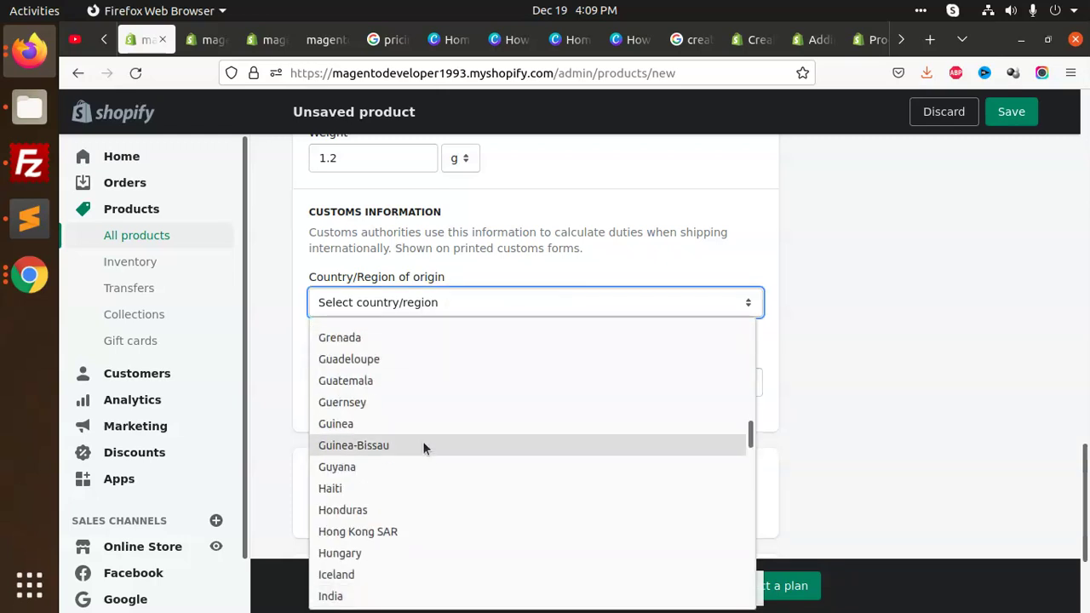
click(358, 593)
- Look up the explanation of the HS code field on the already open Shopify help page about product details
click(432, 377)
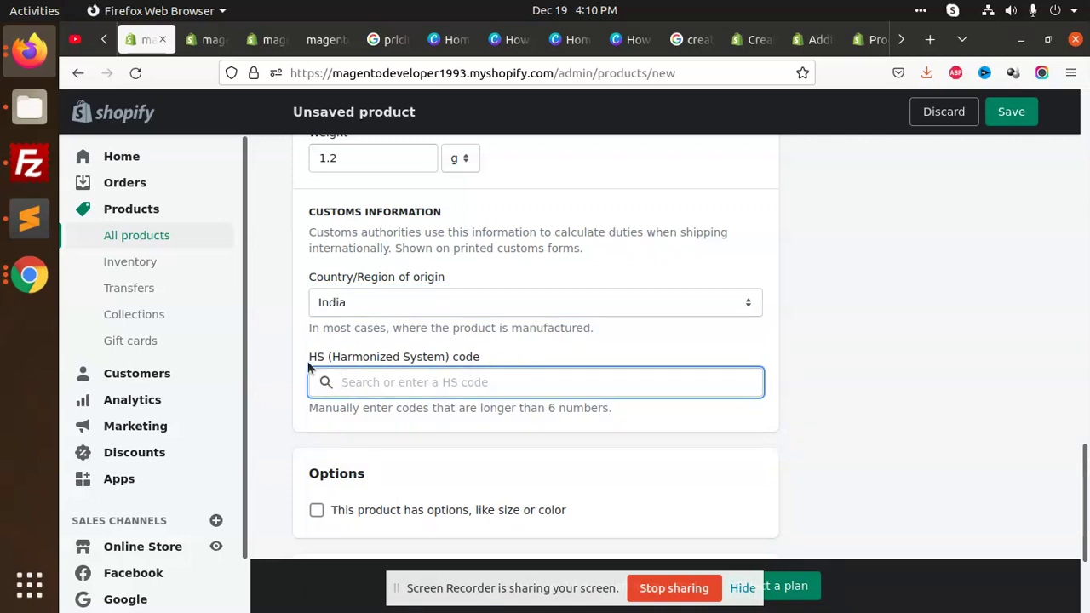
click(901, 39)
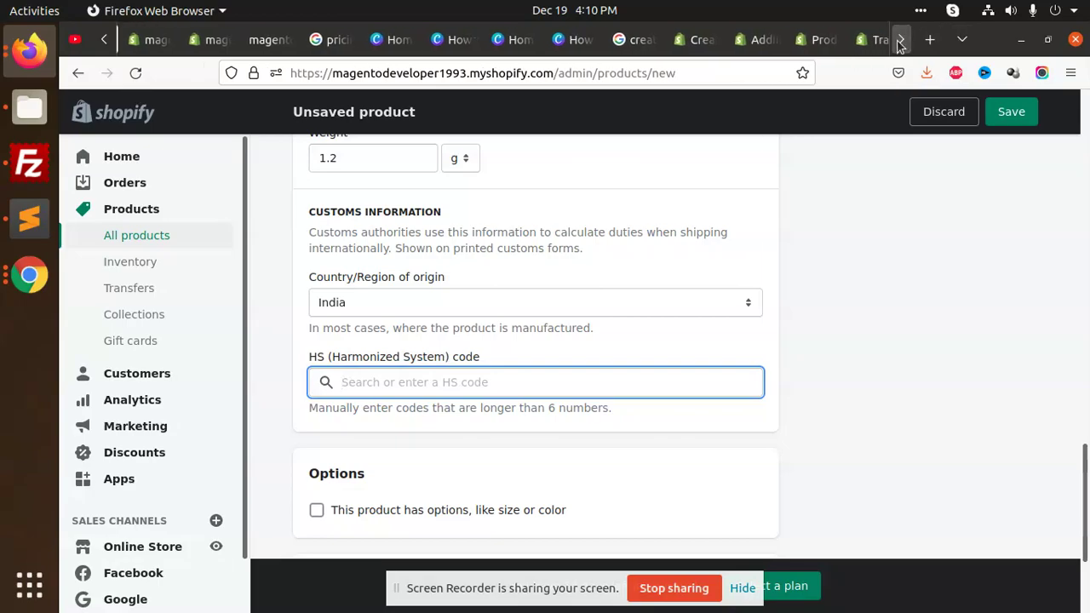
click(841, 47)
click(792, 39)
scroll(669, 331, down, 5)
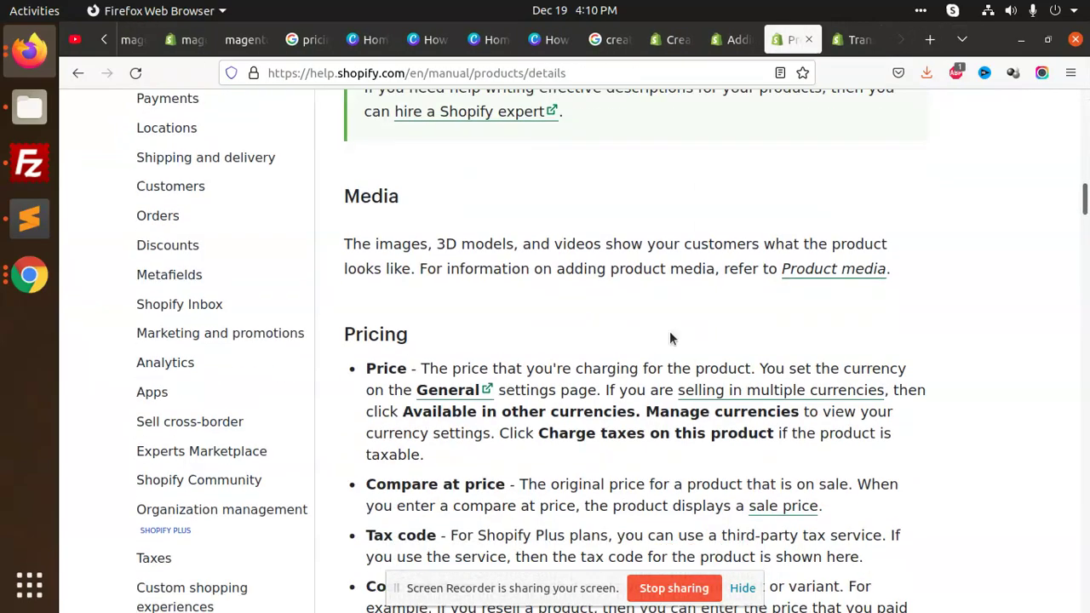
scroll(608, 326, down, 10)
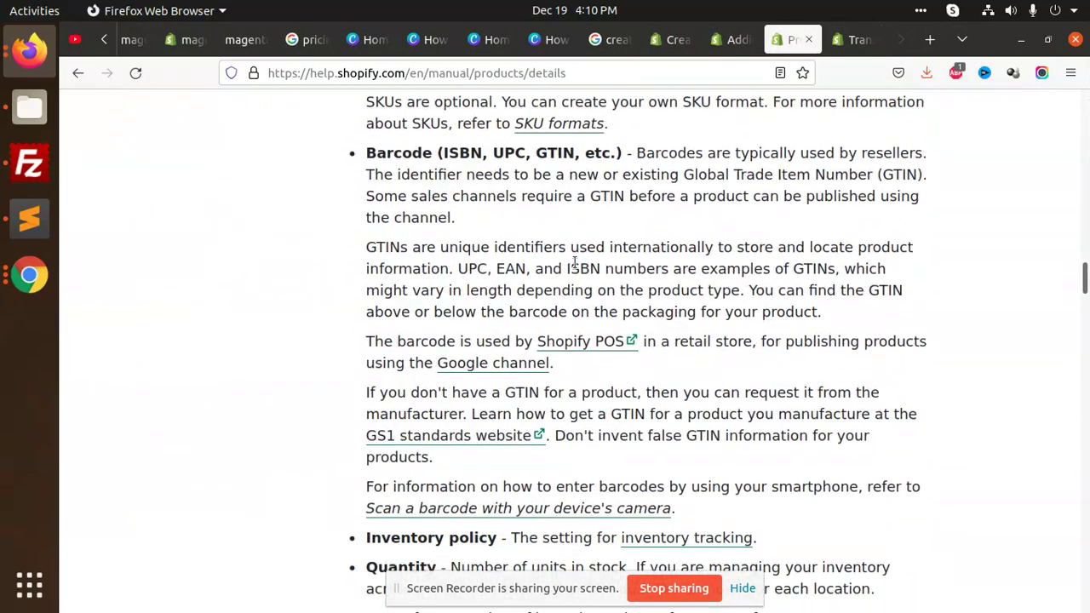
scroll(565, 289, down, 8)
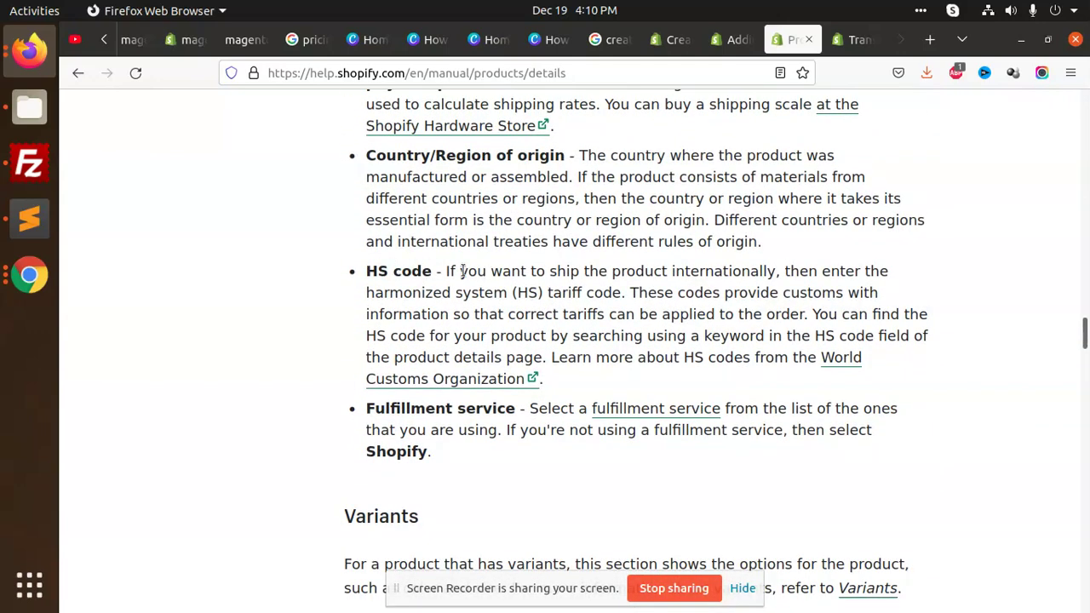
- Read the HS code explanation and open the linked World Customs Organization page to examine what the Harmonized System is
double_click(716, 270)
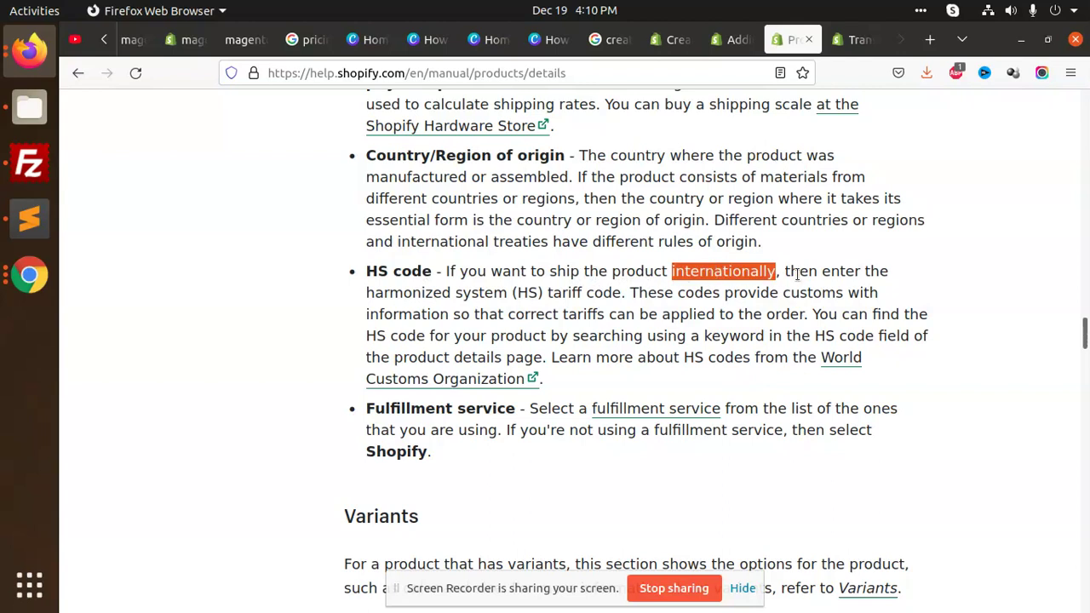
drag(789, 270, 892, 271)
drag(368, 293, 886, 297)
drag(379, 314, 798, 314)
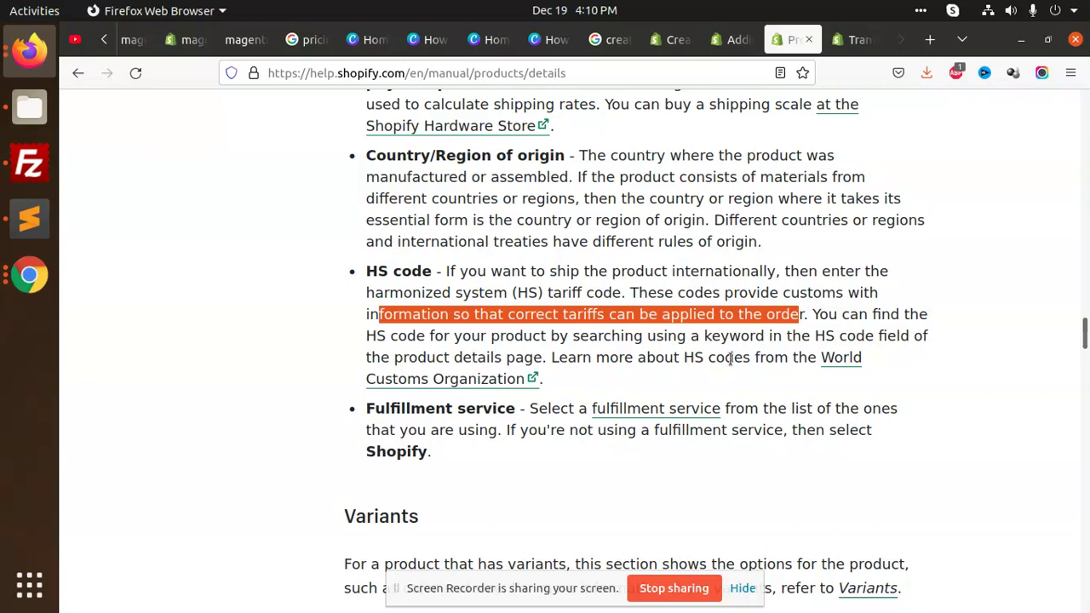
click(844, 372)
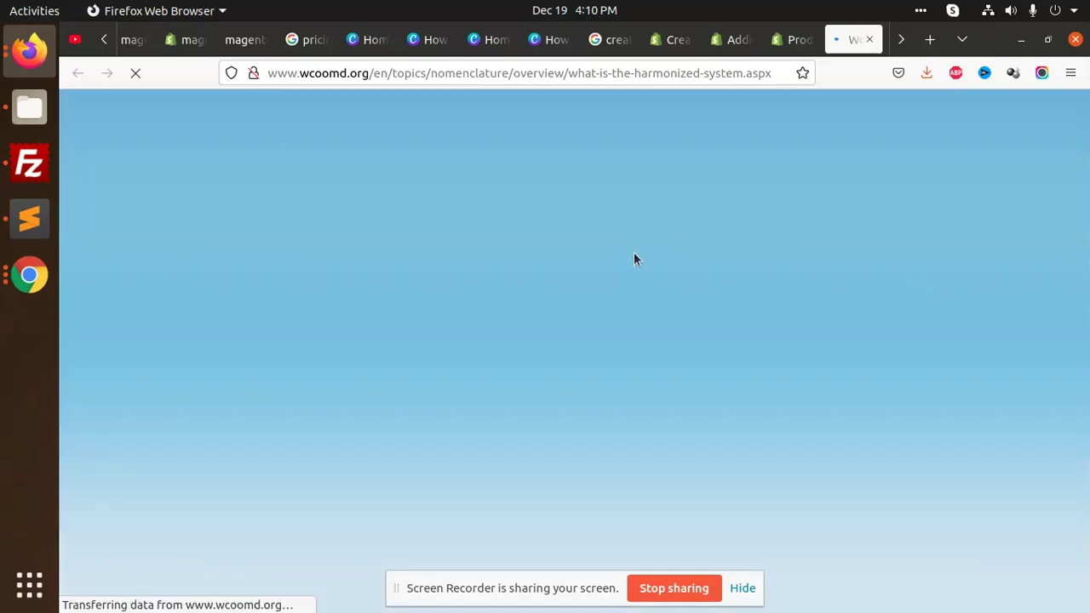
scroll(630, 314, down, 3)
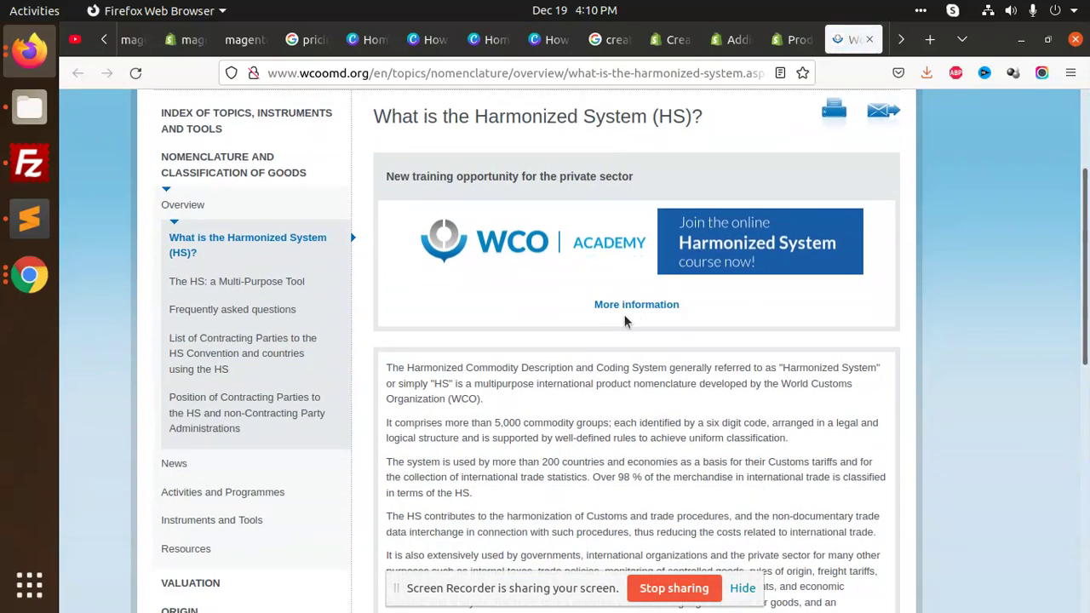
scroll(613, 341, down, 2)
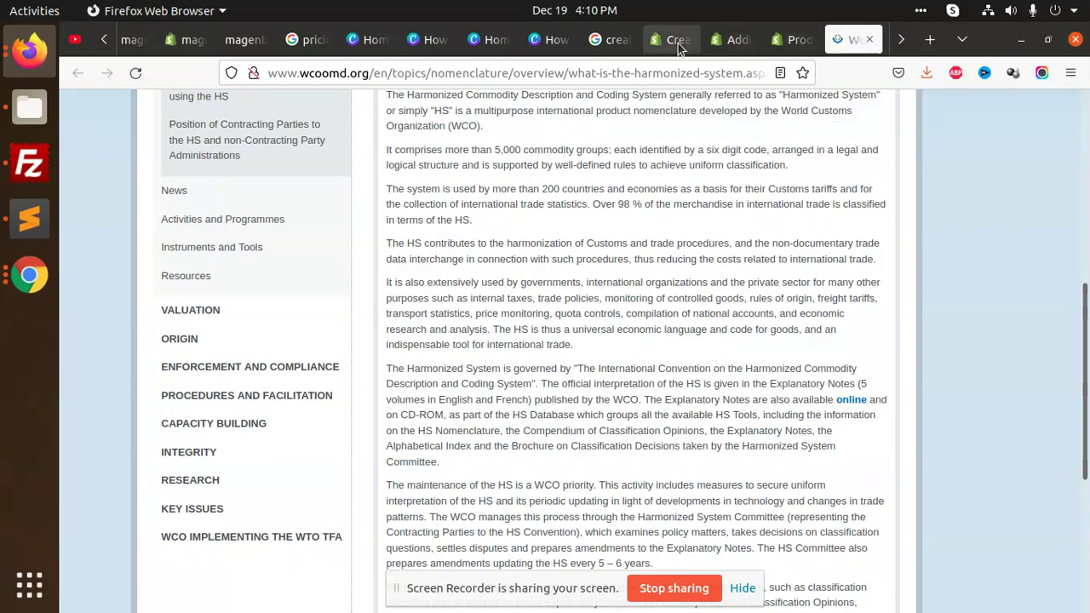
- Return to the unsaved product form and enable options like size or color for the product
click(179, 47)
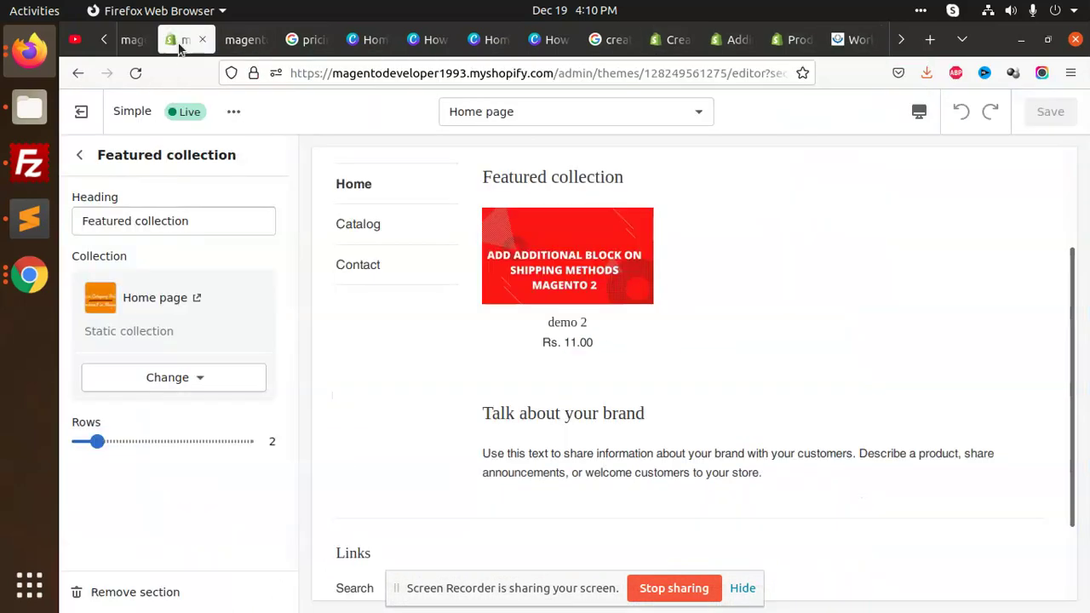
click(104, 40)
click(149, 44)
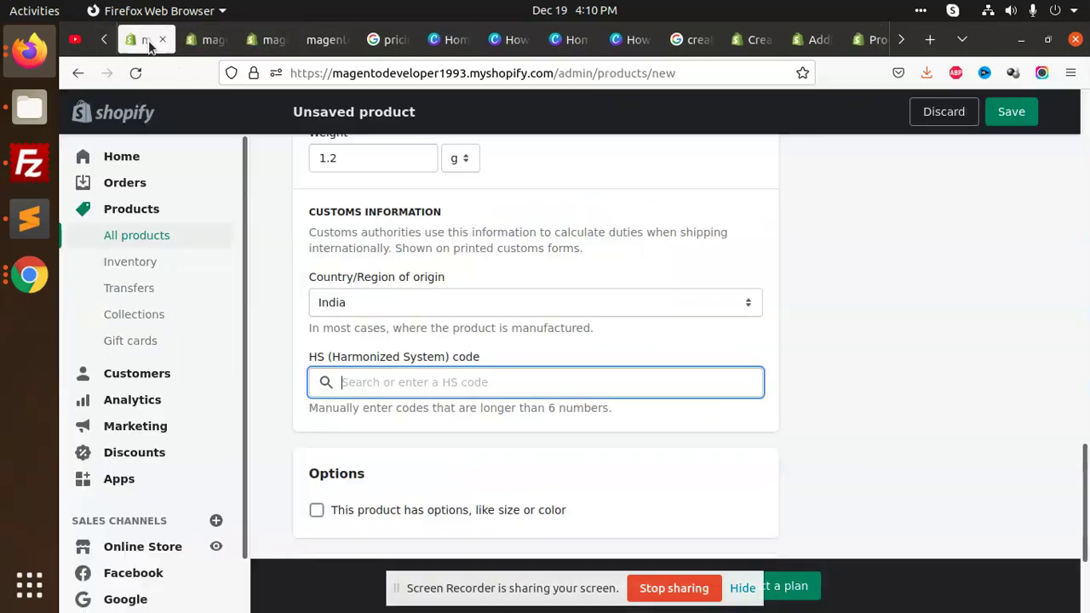
scroll(486, 246, down, 2)
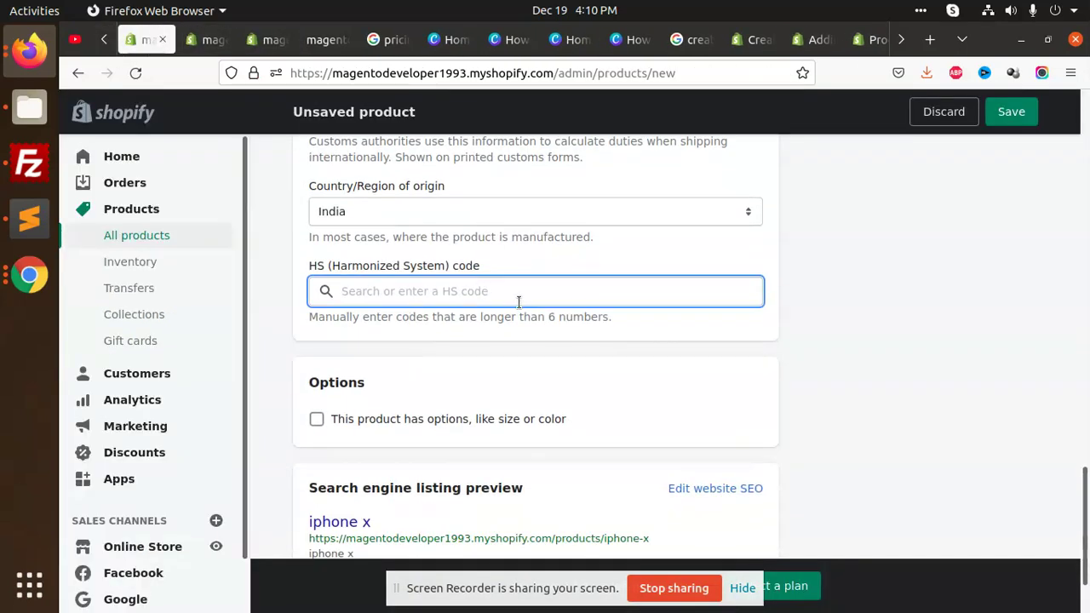
scroll(518, 302, down, 2)
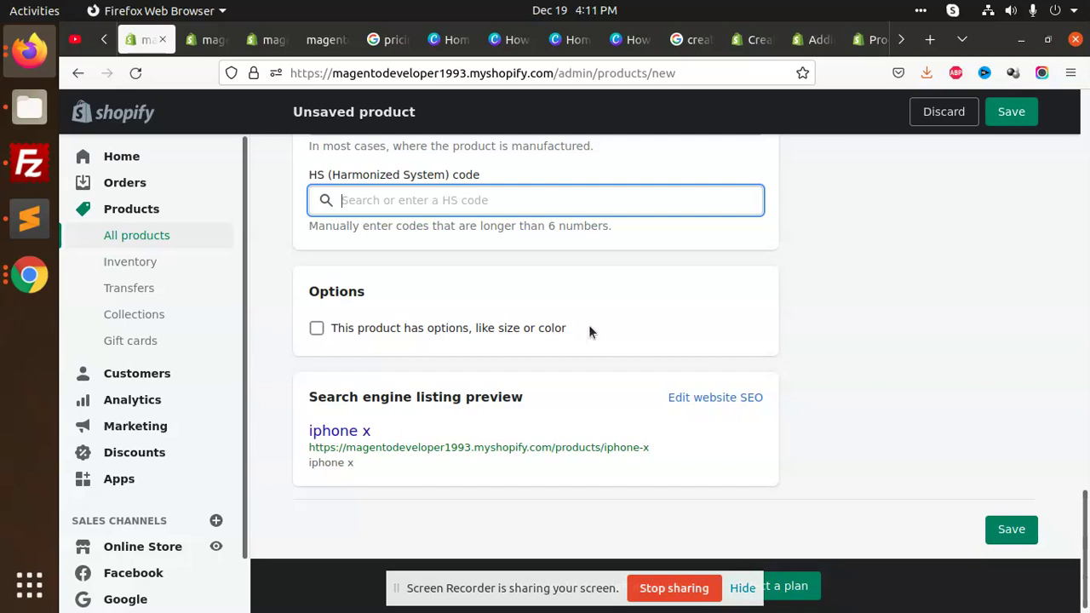
click(316, 327)
scroll(477, 333, down, 4)
click(389, 220)
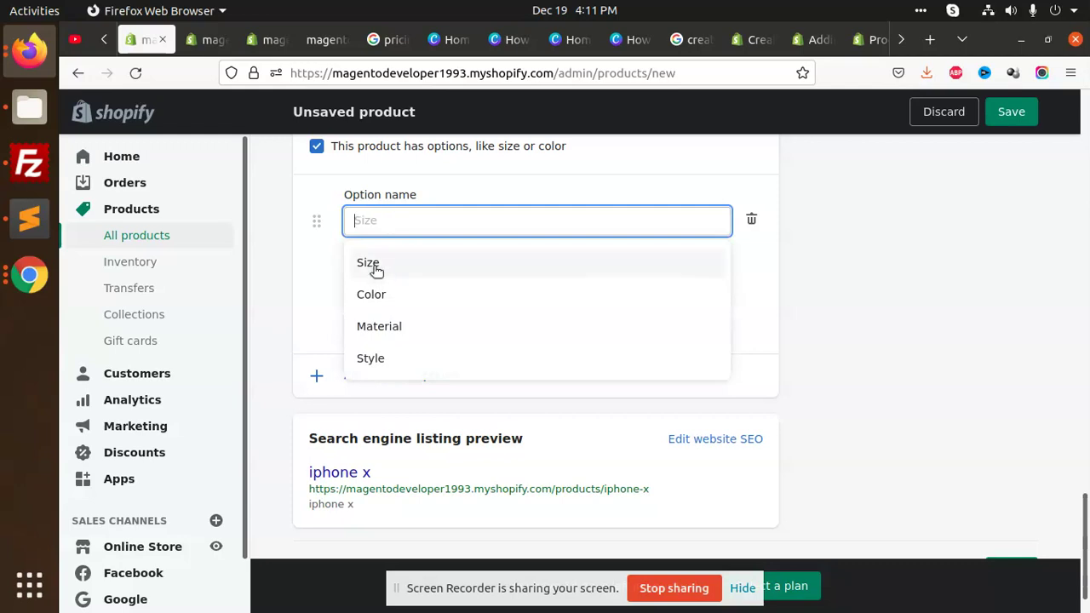
click(377, 269)
click(413, 281)
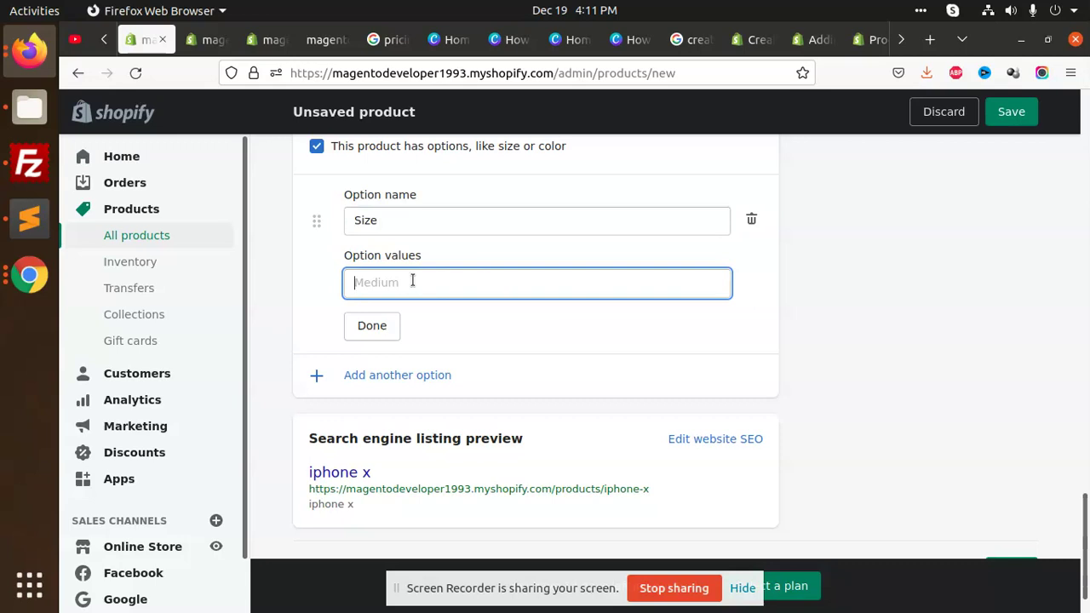
- Set the product's option name to Color and add the option values black and blue
click(397, 223)
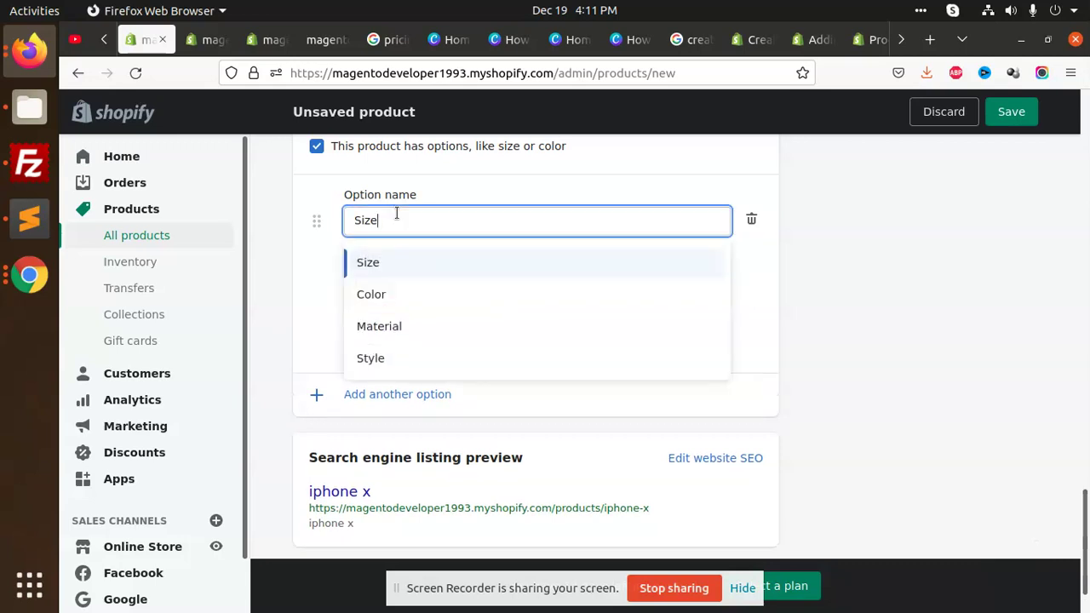
click(396, 295)
click(426, 284)
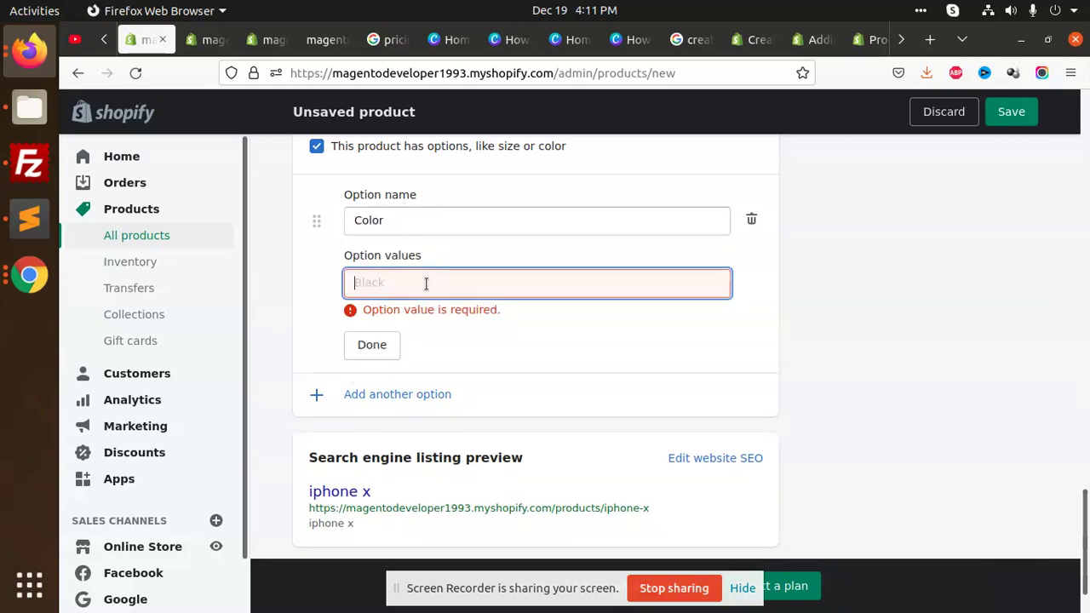
text(black)
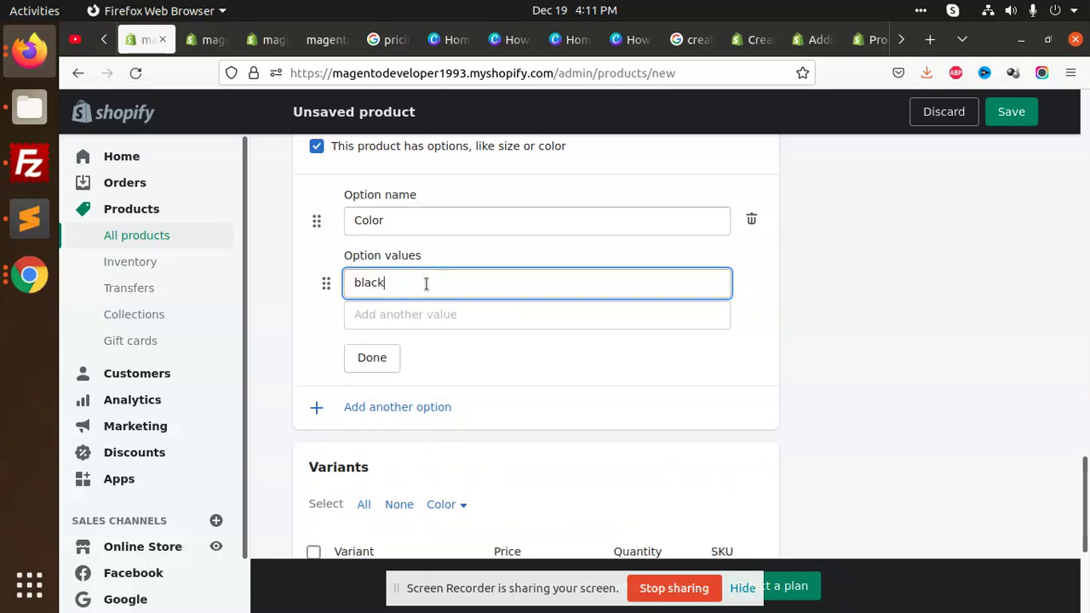
click(441, 343)
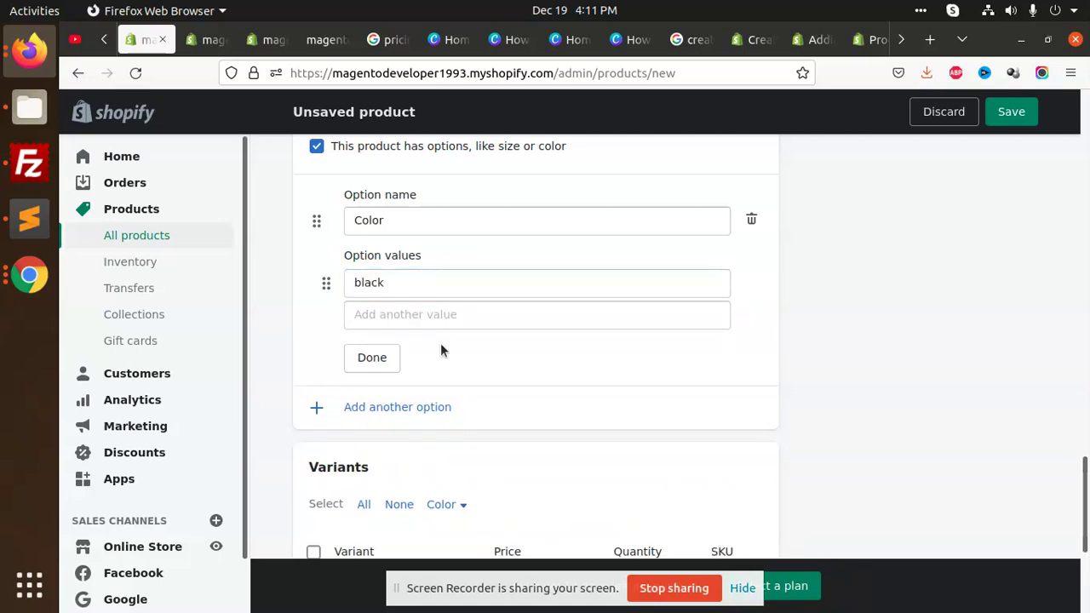
click(406, 319)
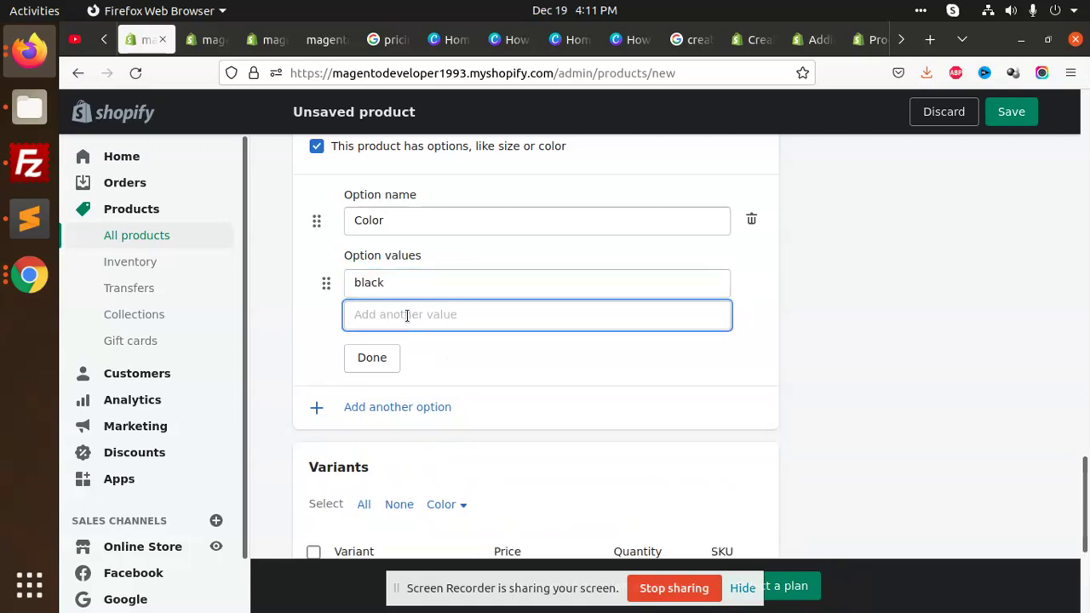
text(blue)
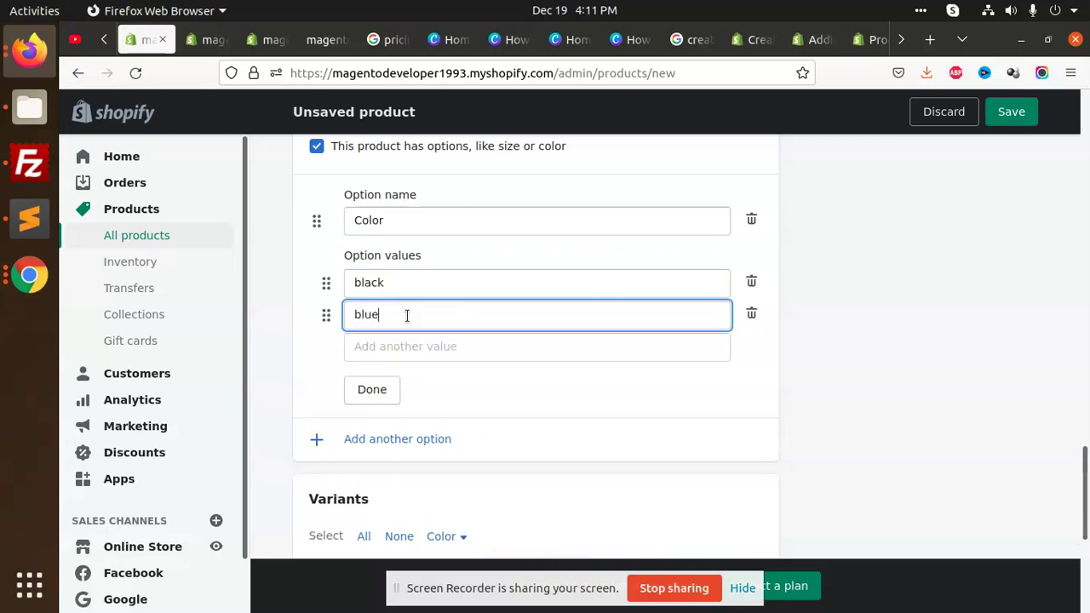
click(392, 394)
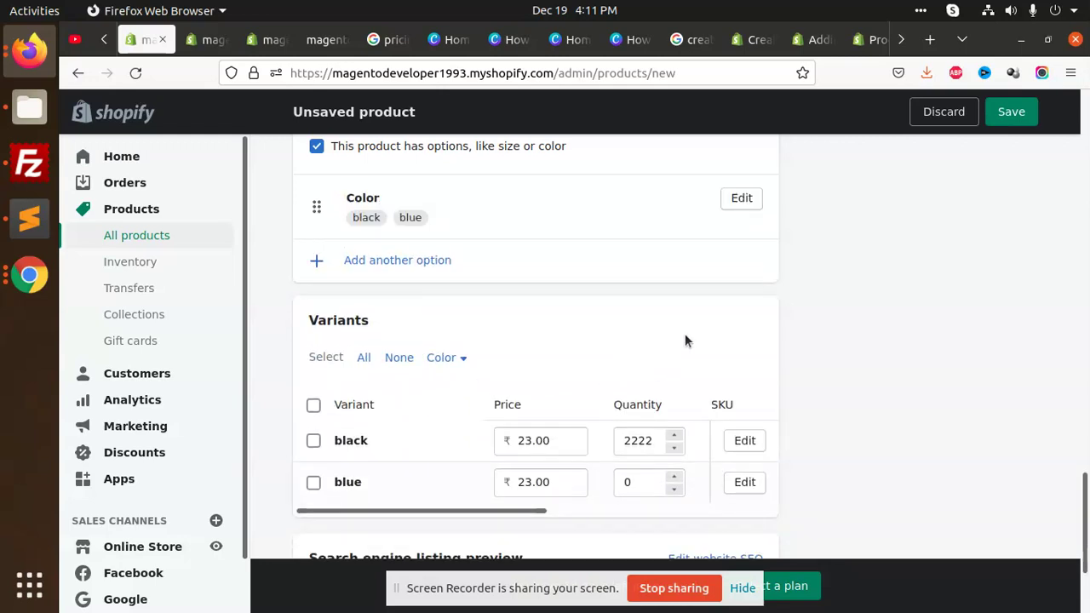
- Set the blue variant's quantity to 222 and its price to 230.00
scroll(496, 357, down, 2)
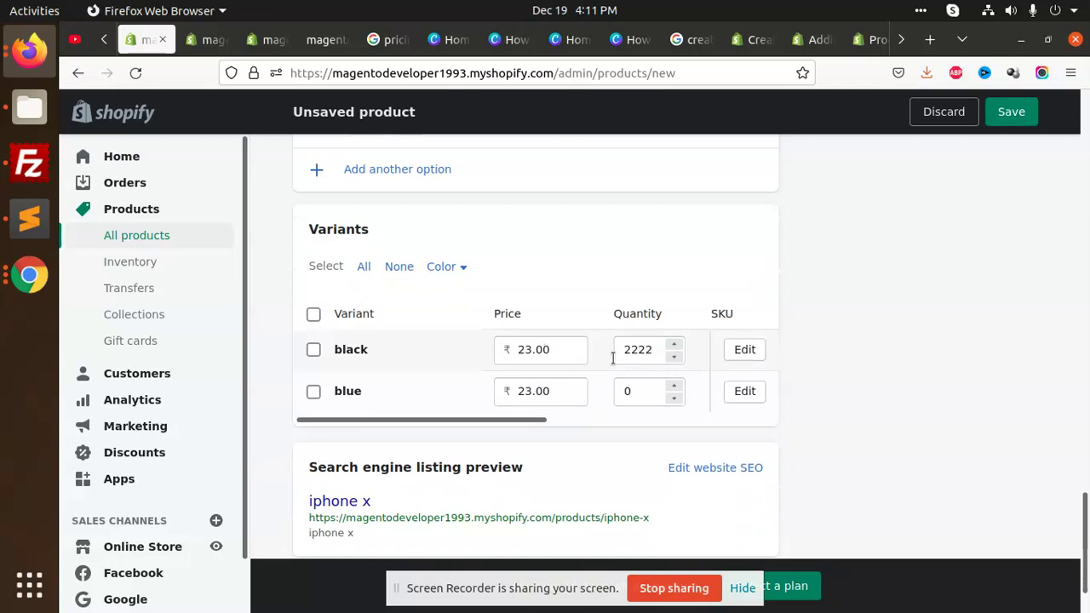
click(637, 391)
text(222)
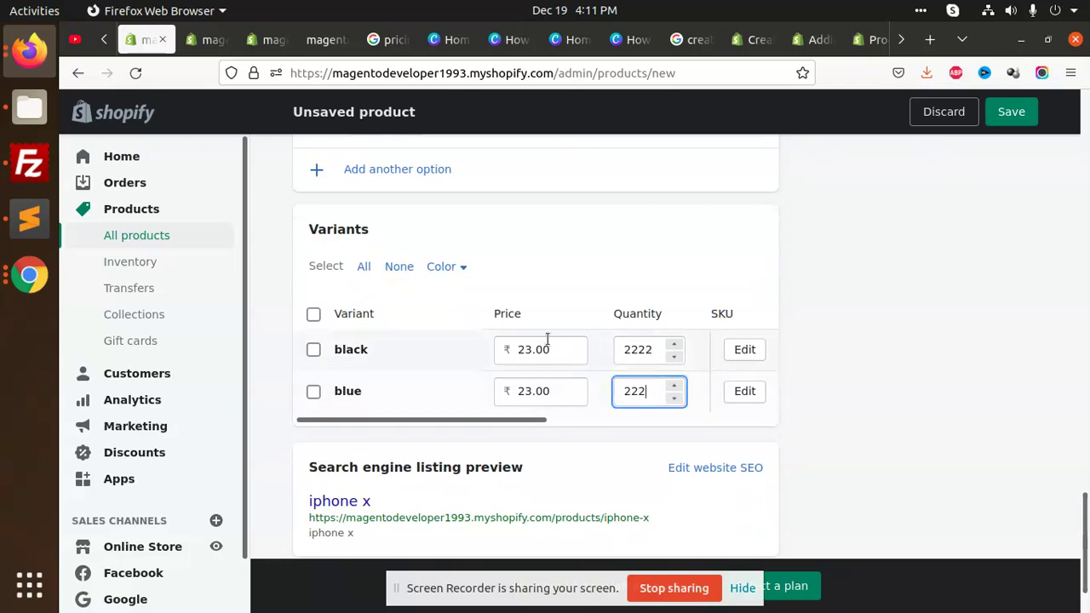
click(533, 391)
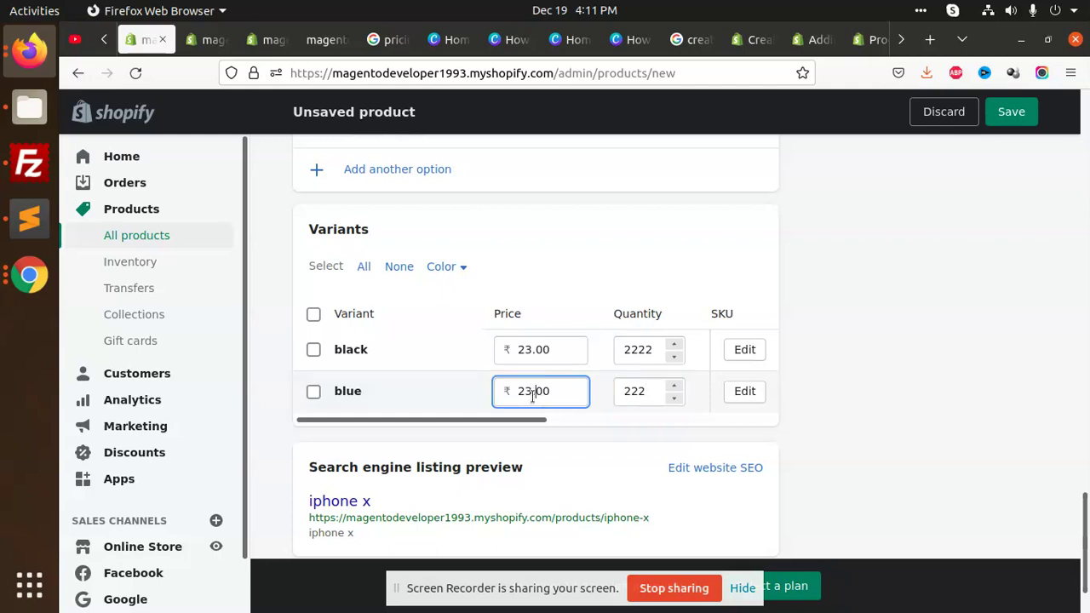
text(0)
click(868, 323)
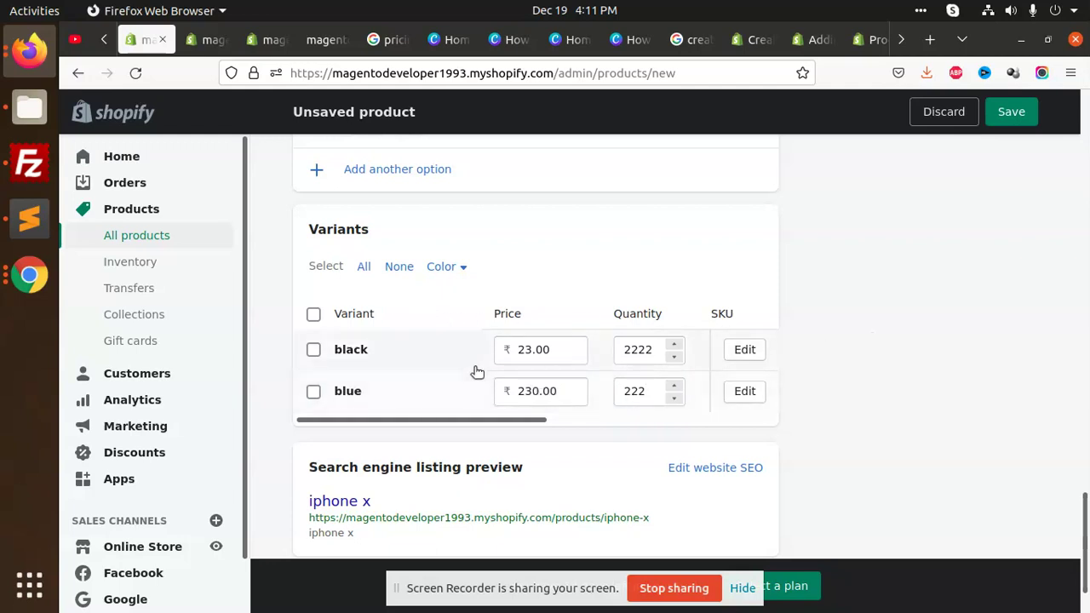
- Set the product's status to Active
scroll(473, 368, down, 2)
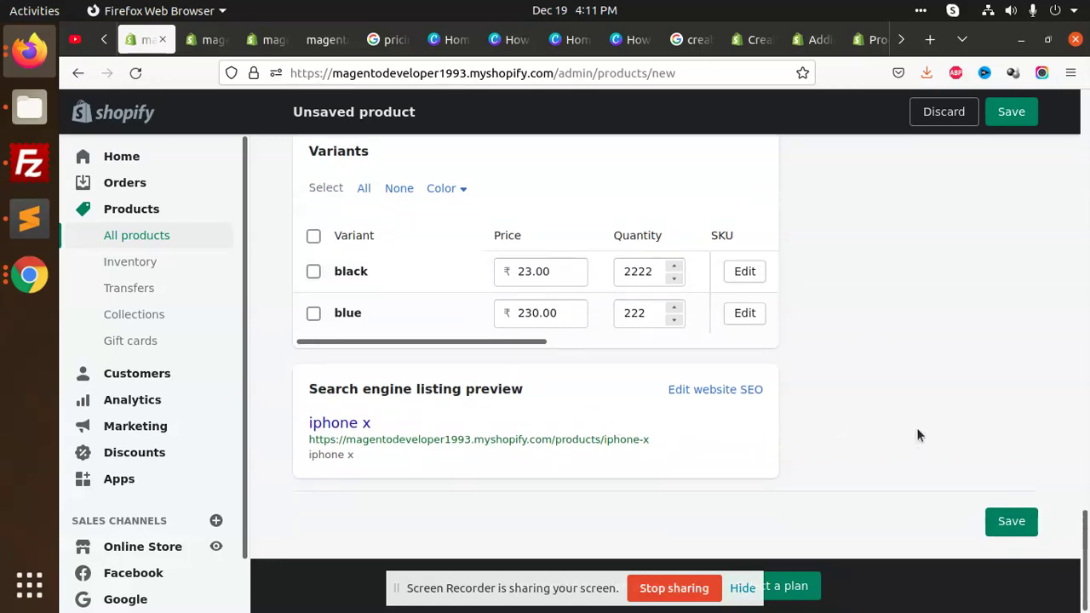
scroll(900, 353, up, 20)
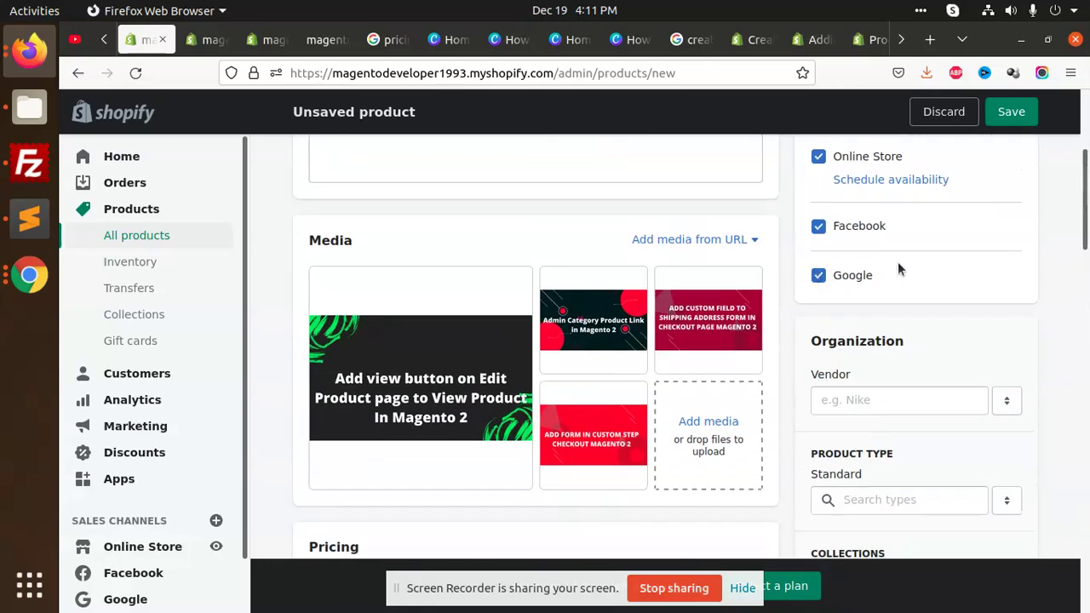
scroll(897, 261, up, 7)
click(902, 255)
click(864, 286)
- Check the product's selected sales channels and the suggestions for its vendor
scroll(961, 307, down, 2)
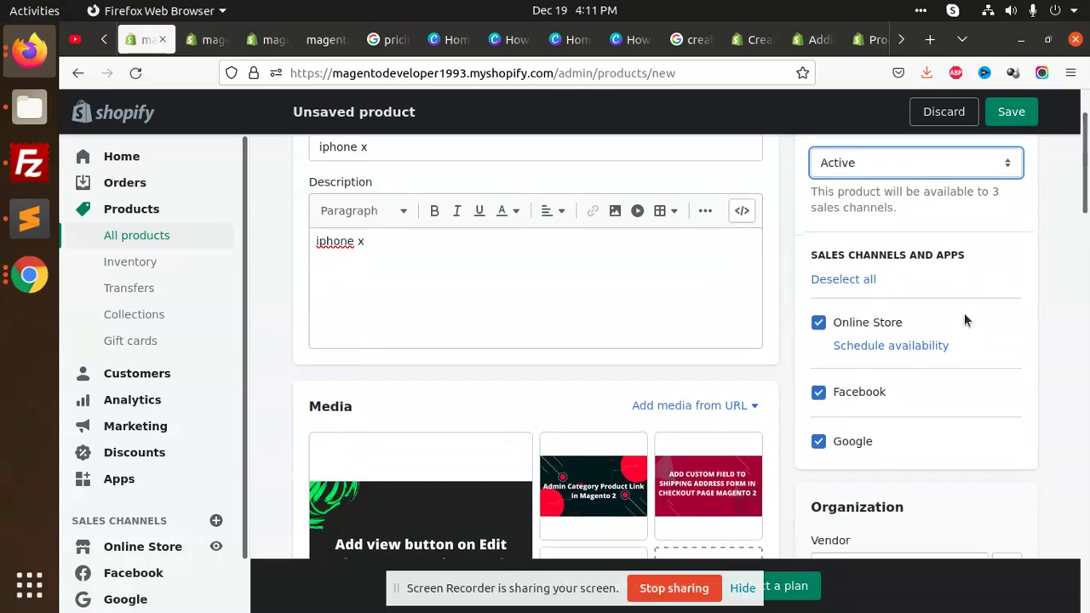
scroll(952, 304, down, 8)
click(868, 206)
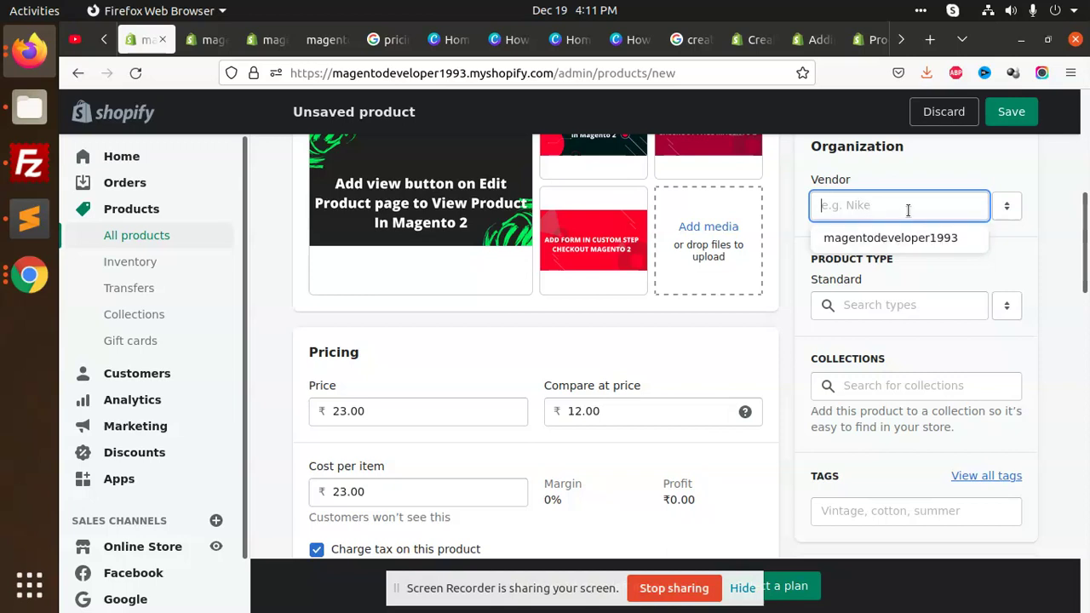
click(1017, 261)
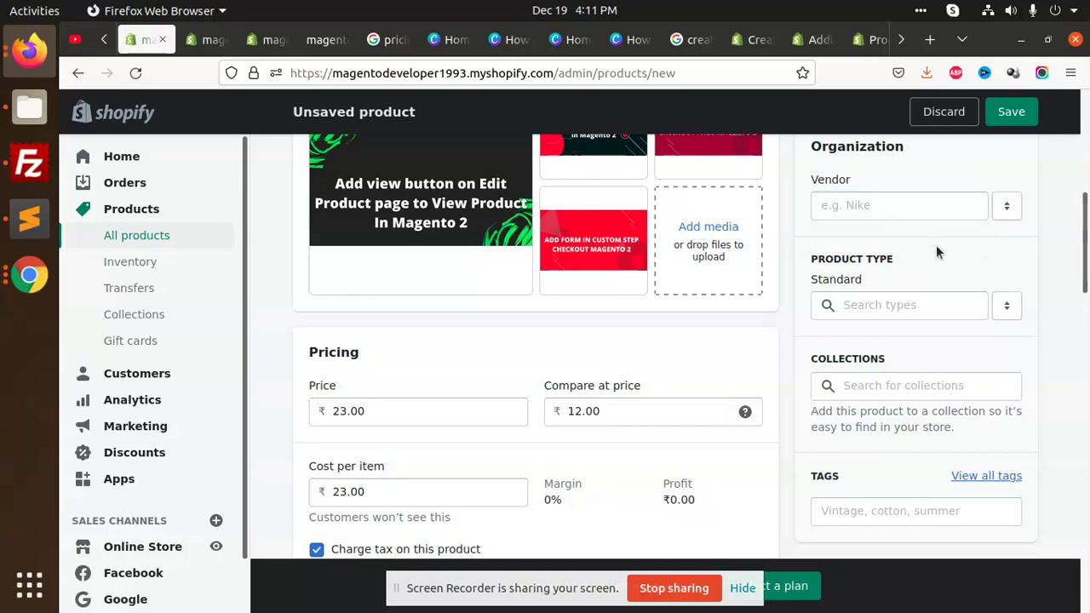
- Browse the list of standard product types in the product's organization details without choosing one
click(864, 304)
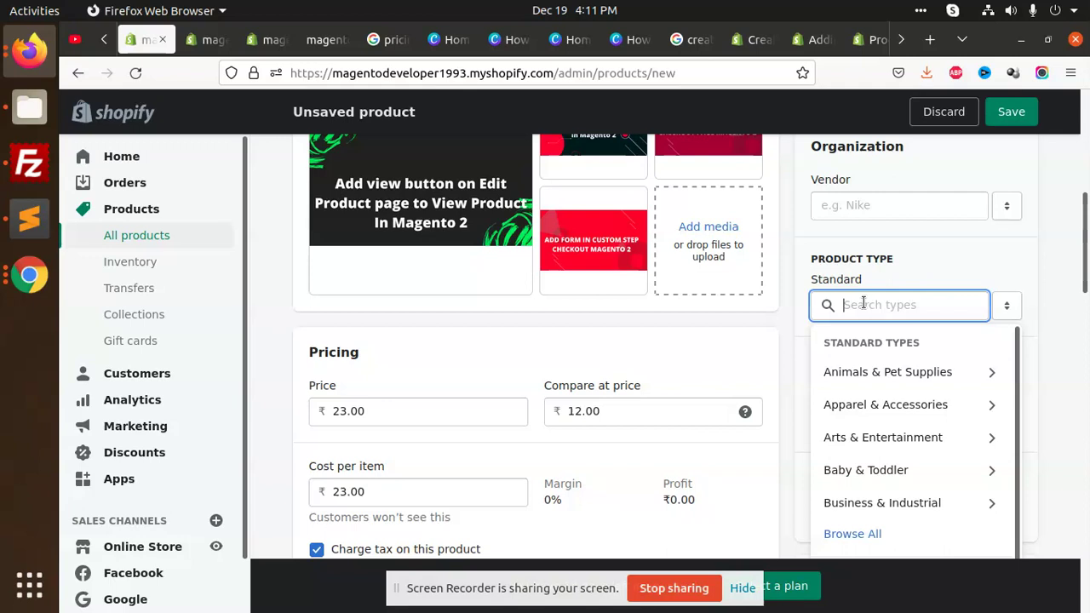
scroll(881, 404, down, 1)
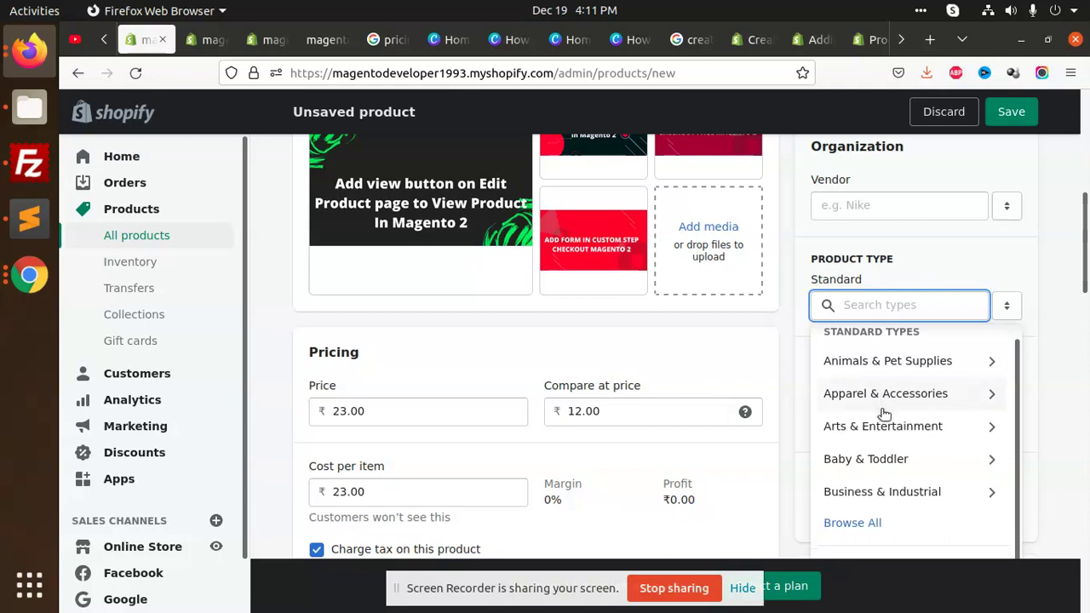
click(894, 264)
scroll(890, 273, down, 2)
click(886, 215)
scroll(886, 256, down, 4)
click(896, 330)
scroll(896, 330, up, 2)
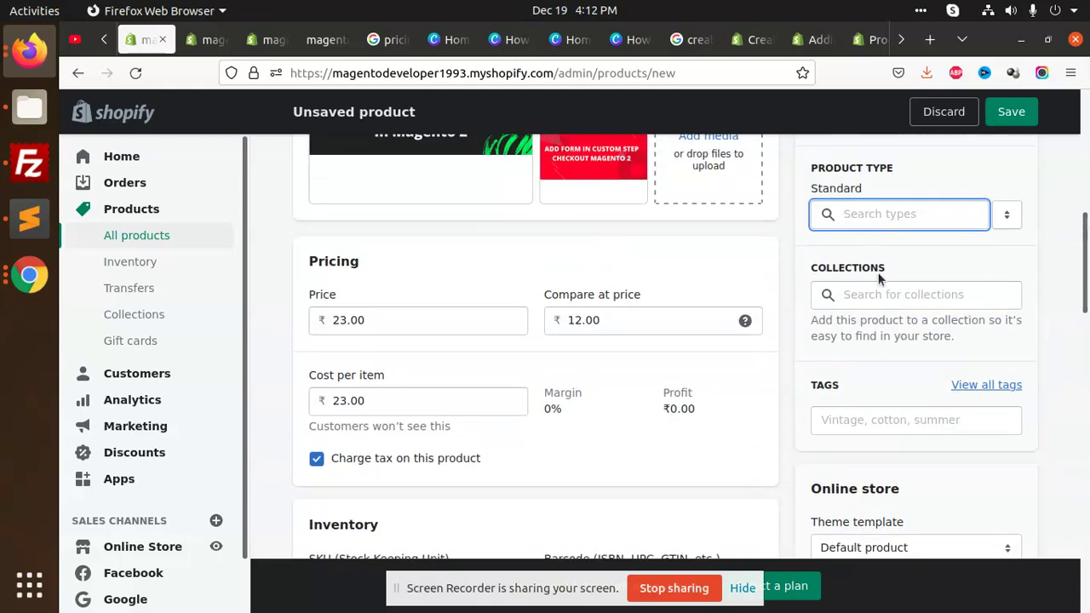
- Find "Product type" on the Shopify help page about product details and read the standard product type explanation
drag(811, 169, 894, 173)
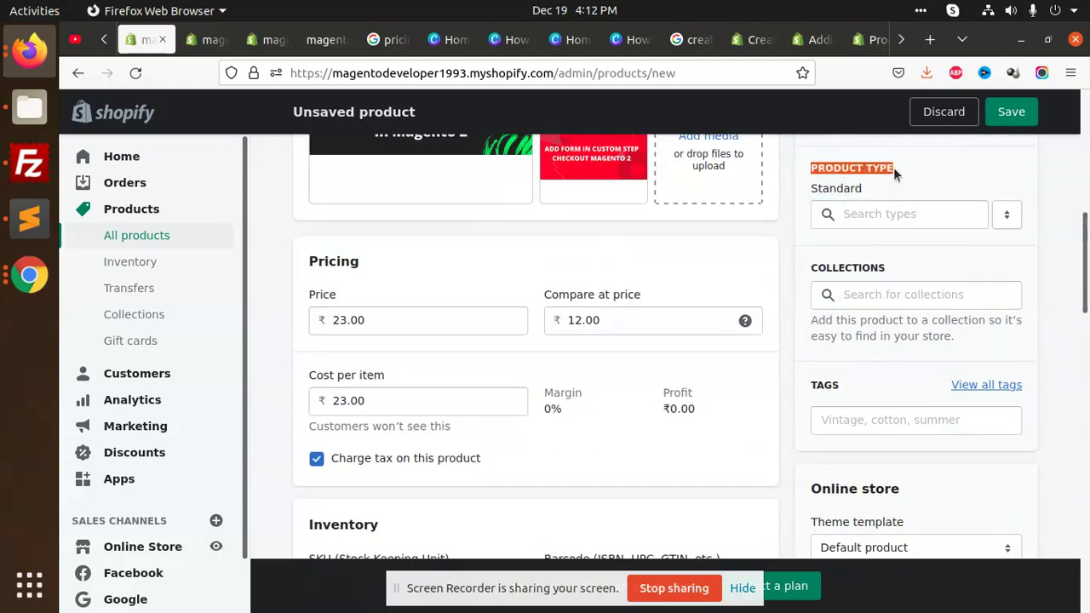
click(930, 39)
click(656, 43)
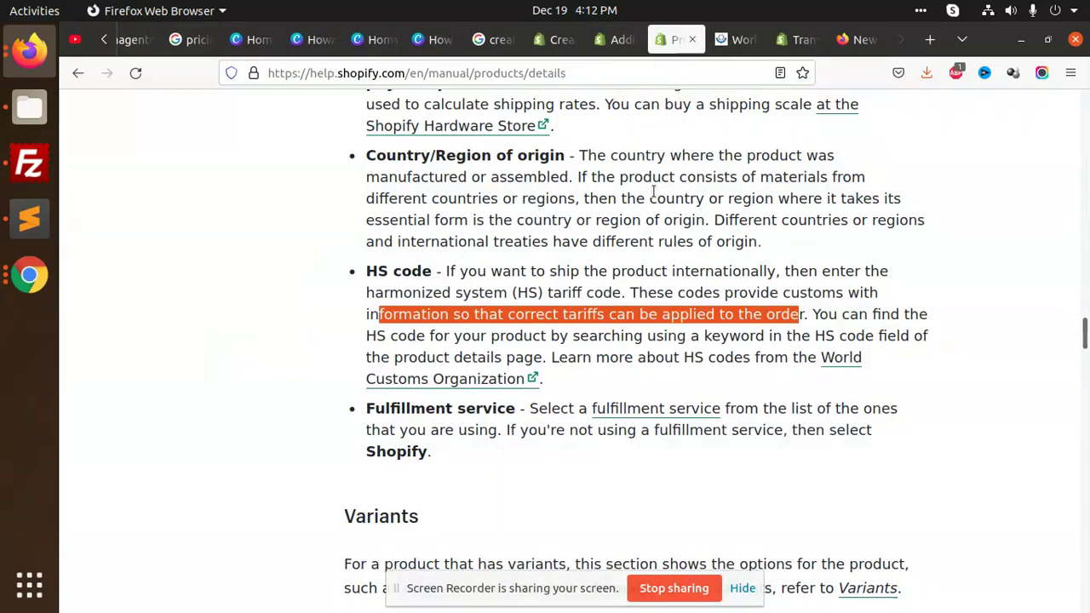
key(ctrl+f)
text(Product type)
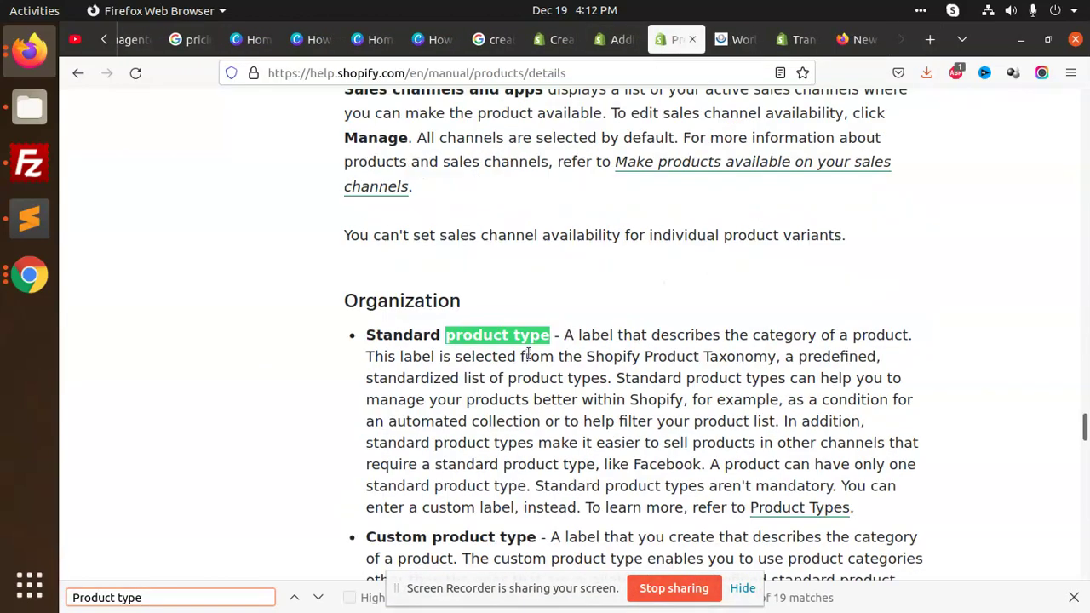
scroll(575, 354, down, 2)
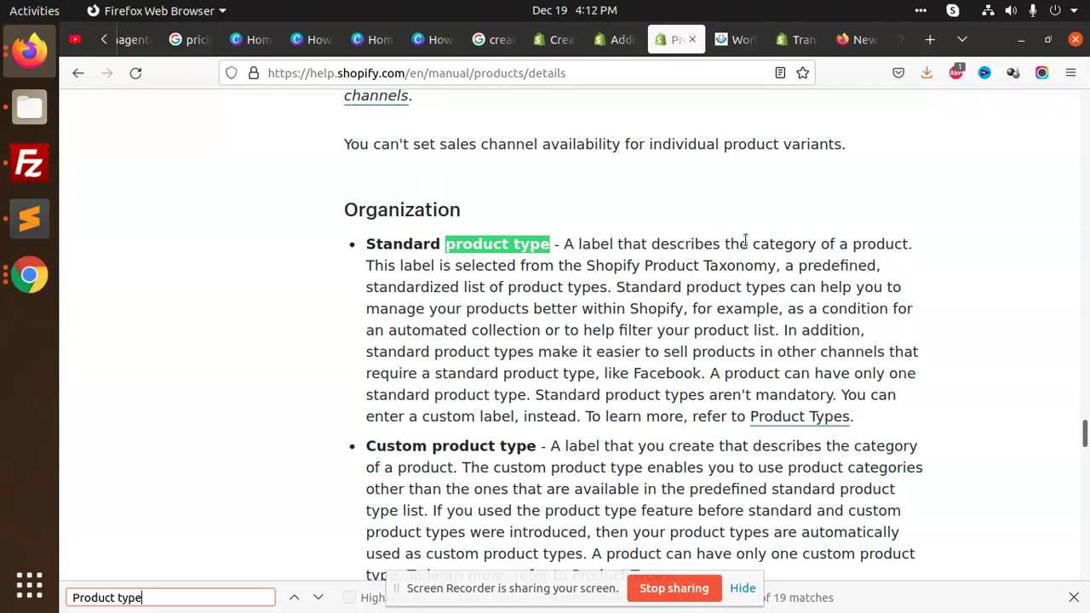
drag(722, 243, 906, 246)
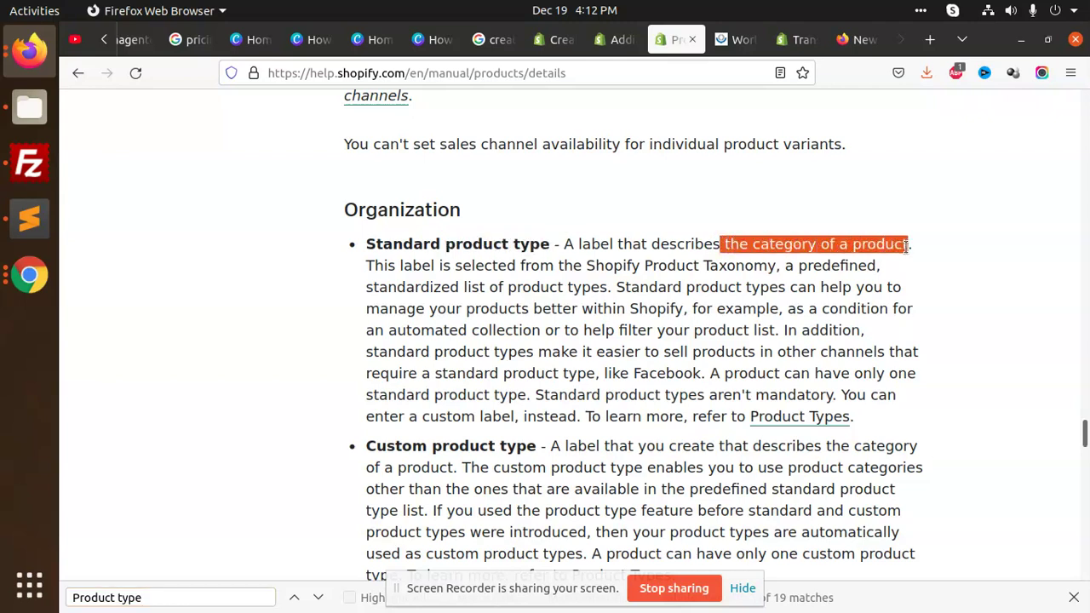
- Read how the standard product type label is selected and used in the help page's Organization section
drag(368, 271, 777, 271)
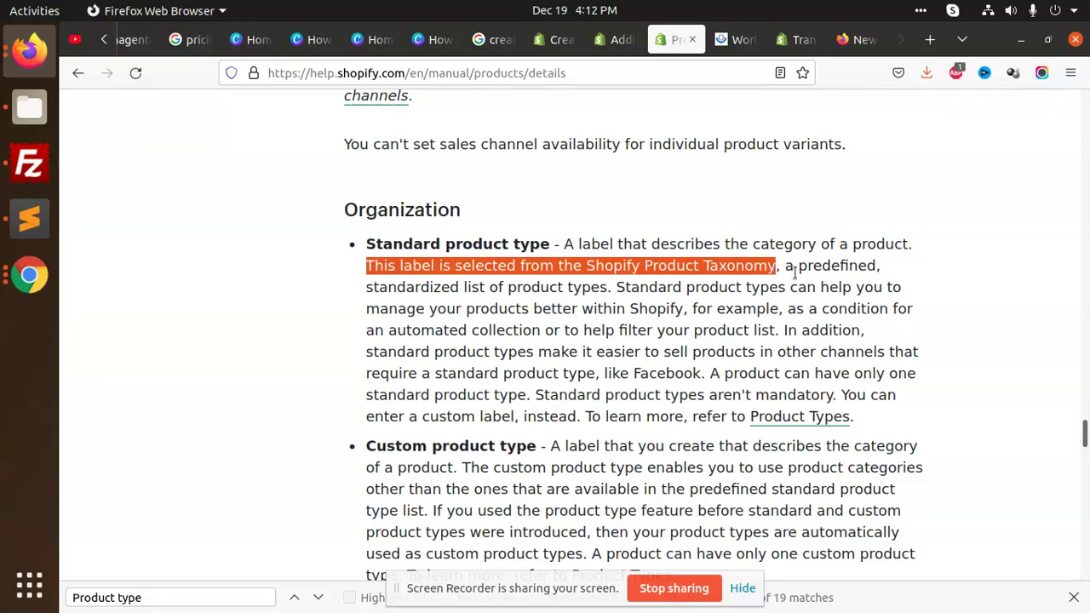
scroll(795, 273, down, 2)
drag(672, 357, 916, 358)
click(392, 374)
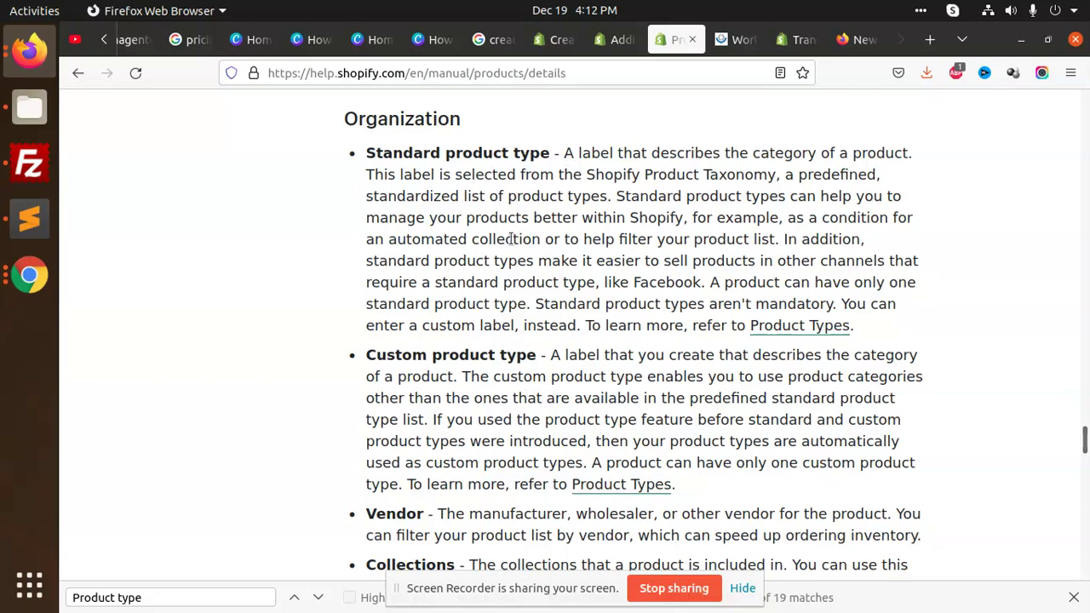
- Return to the unsaved product and review its pricing, inventory, shipping, options and variants
click(106, 44)
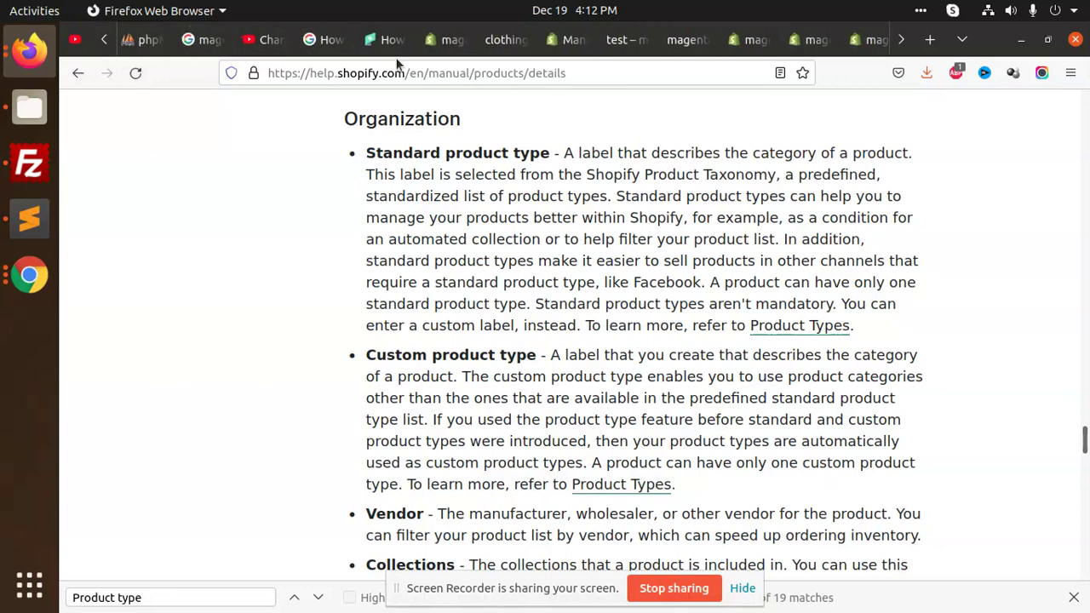
click(451, 42)
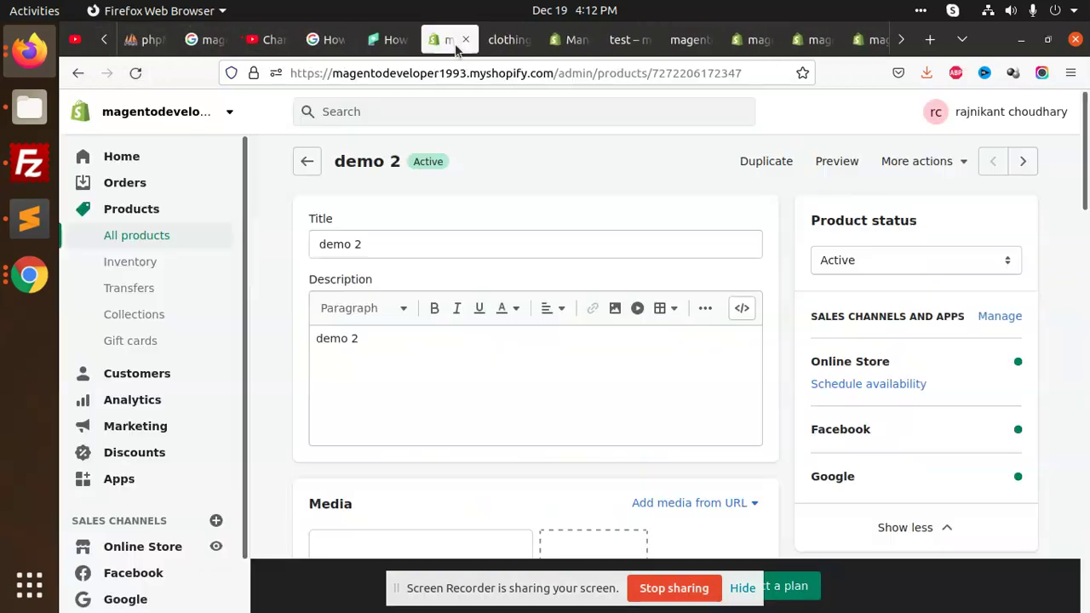
click(510, 43)
click(553, 42)
click(630, 39)
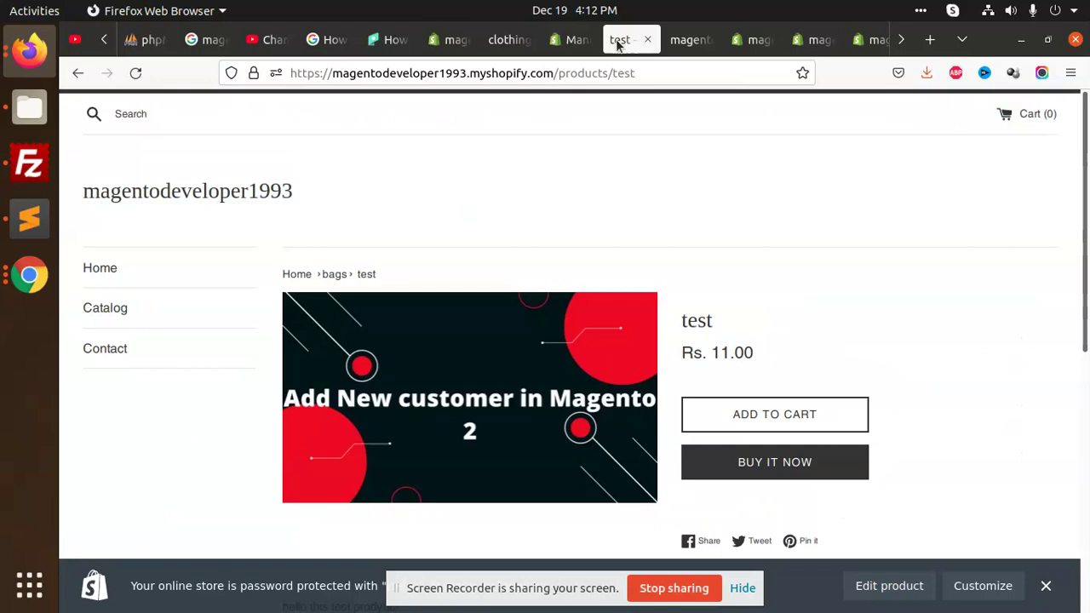
click(739, 39)
scroll(526, 353, down, 2)
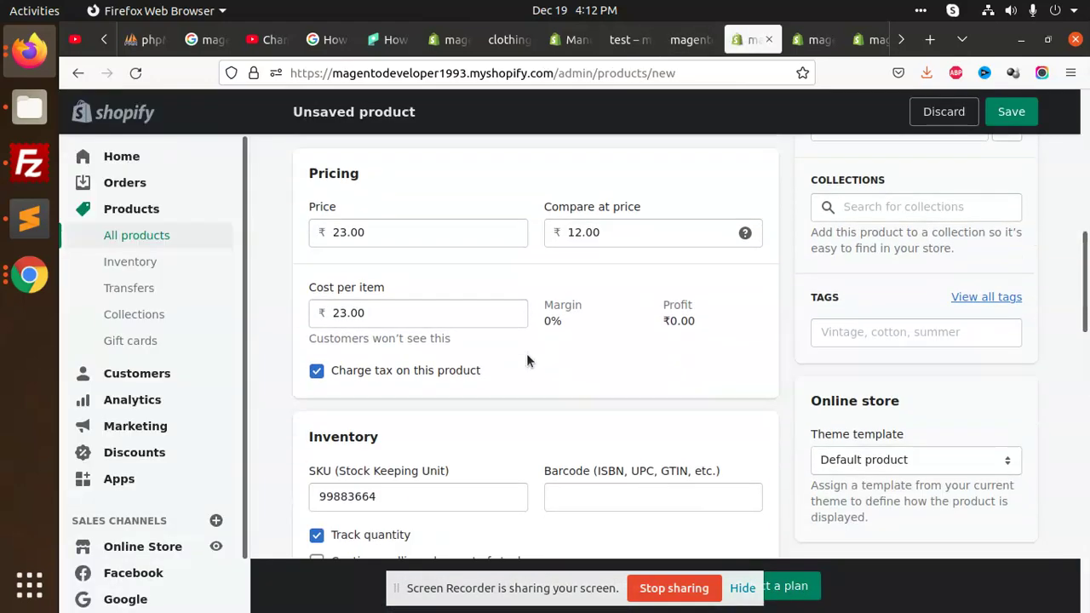
scroll(533, 326, up, 1)
scroll(535, 326, down, 4)
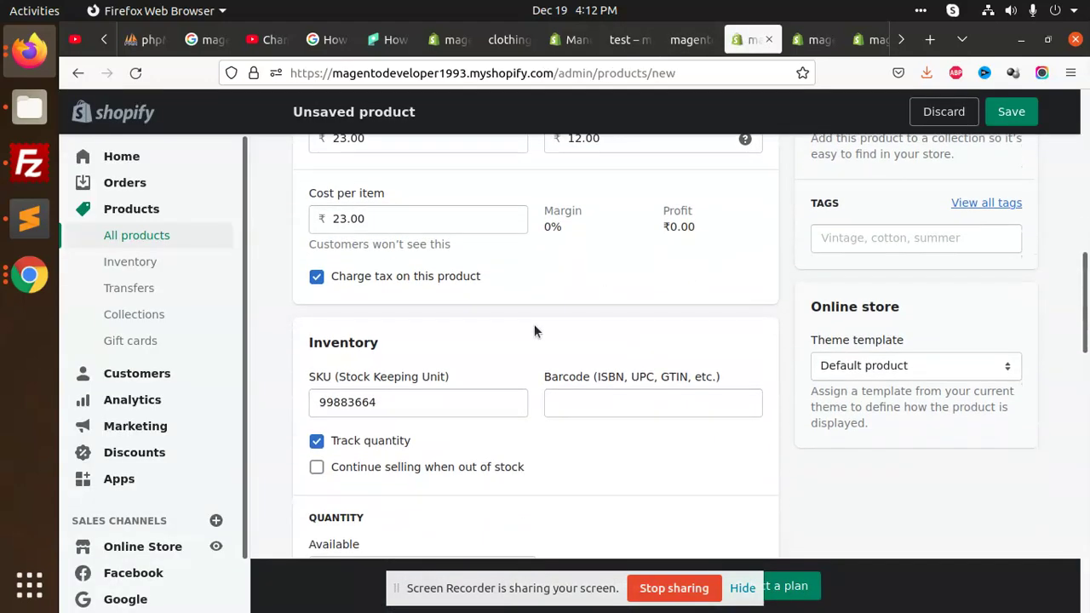
scroll(547, 333, down, 8)
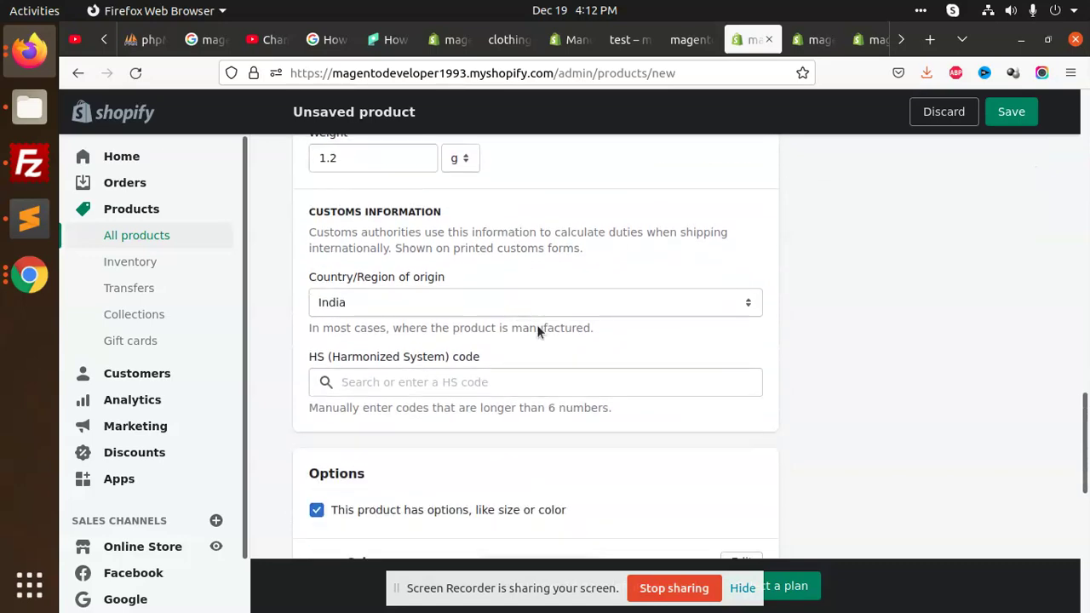
scroll(507, 344, down, 2)
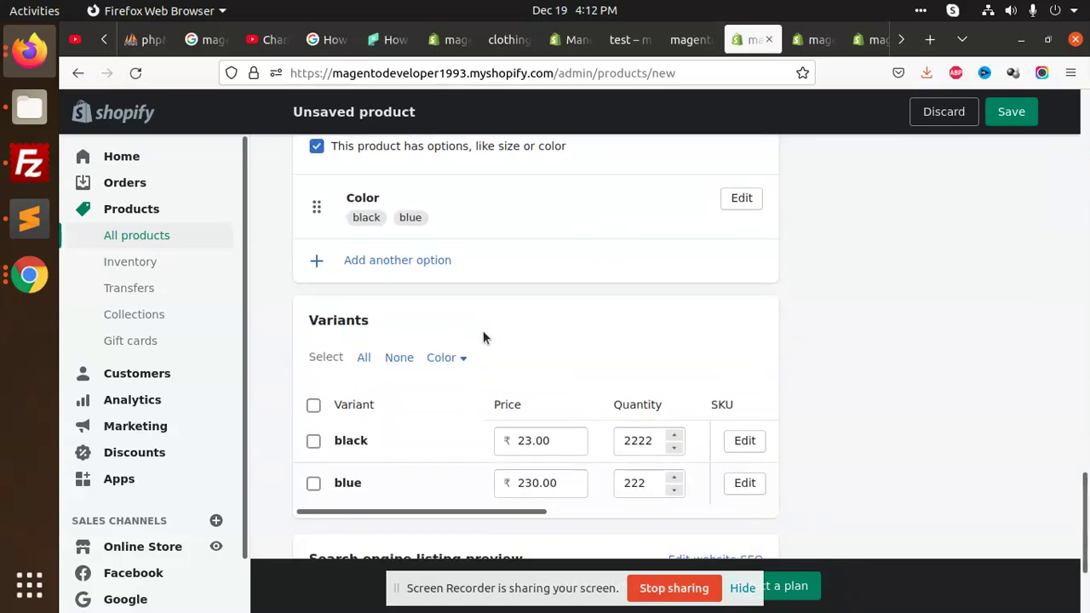
scroll(483, 338, down, 2)
- Set the product's standard product type to Live Animals under Animals & Pet Supplies
drag(1087, 528, 1087, 204)
click(841, 330)
click(868, 393)
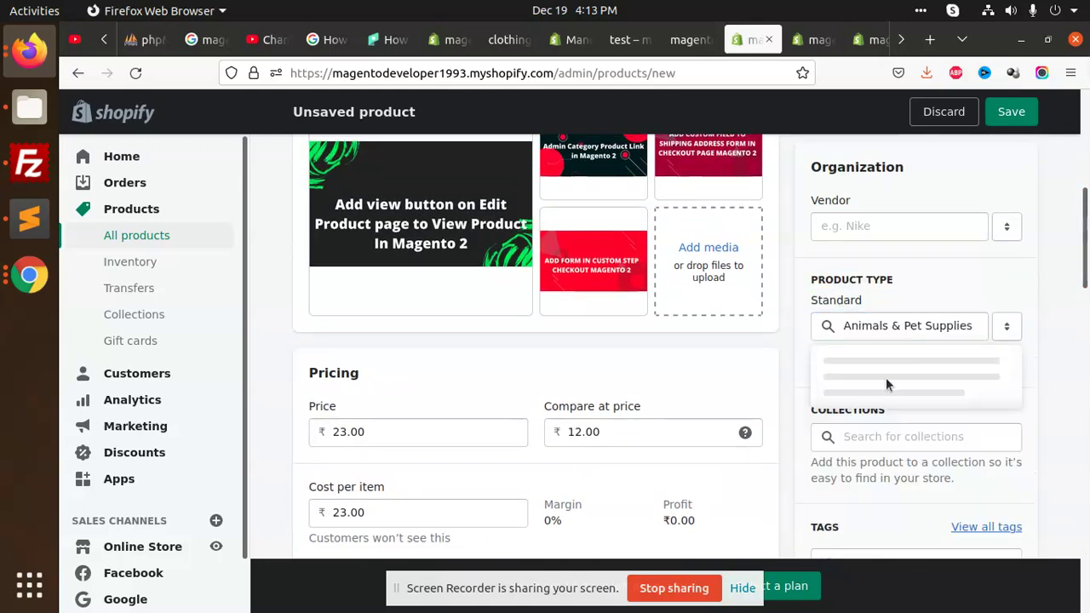
click(893, 418)
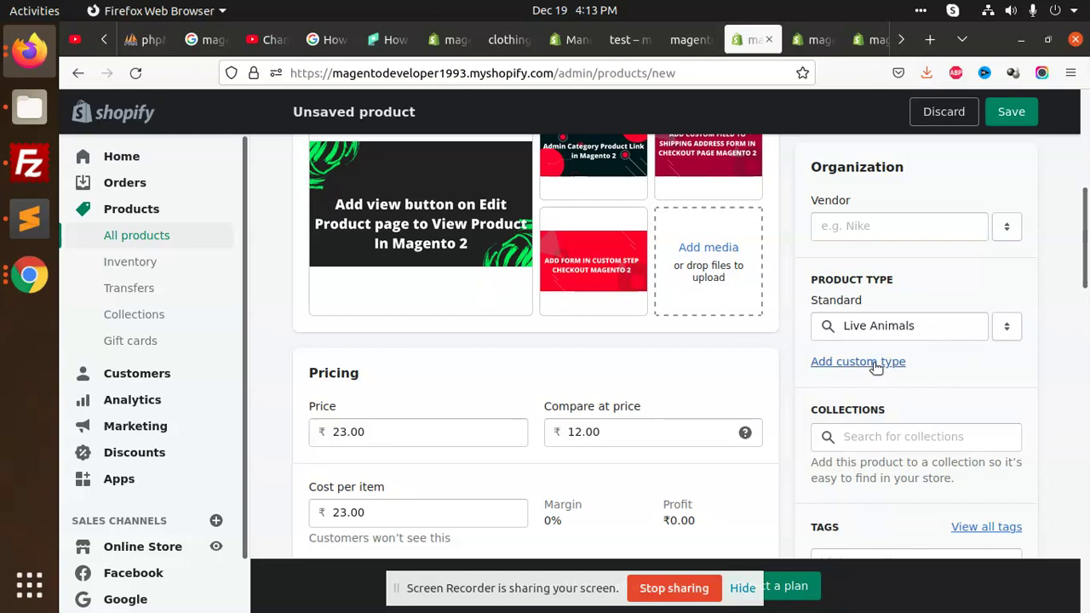
- Add the product to the clothing collection and give it the frequently used tag bags
scroll(932, 355, down, 2)
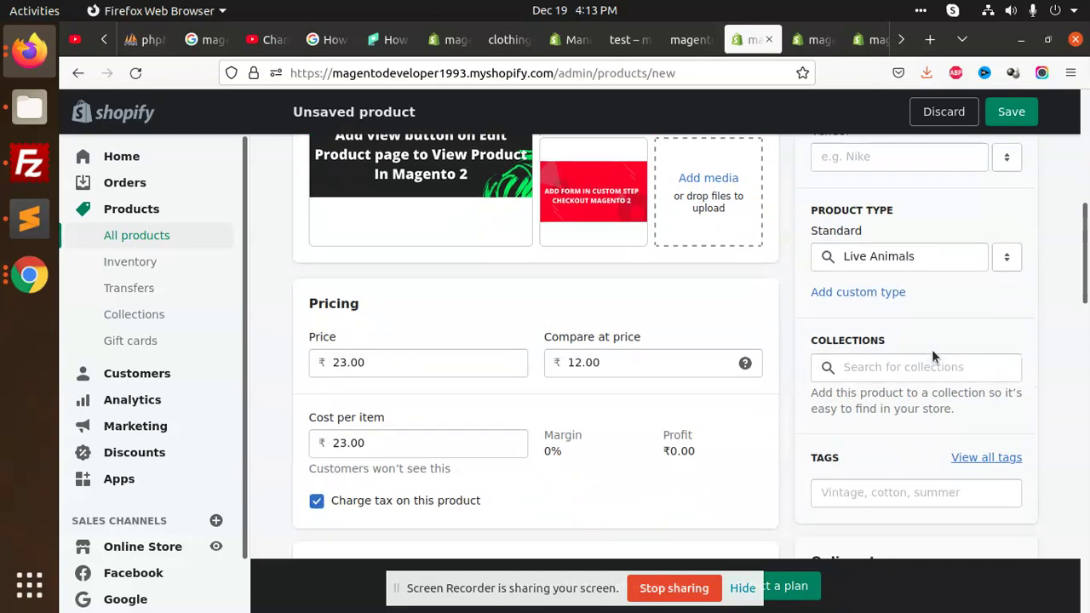
click(906, 342)
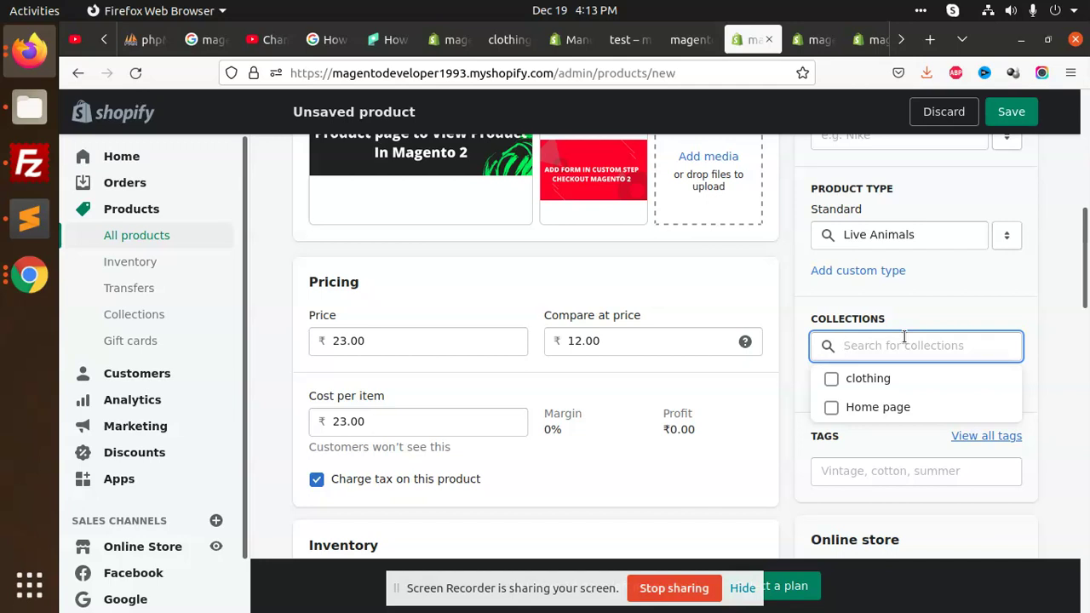
click(854, 385)
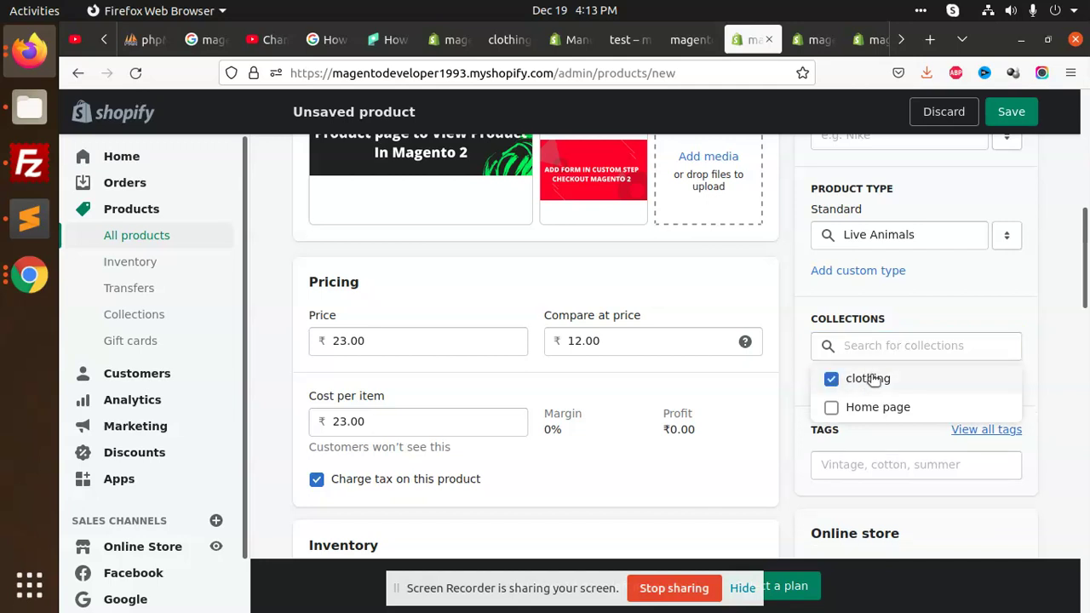
click(1036, 310)
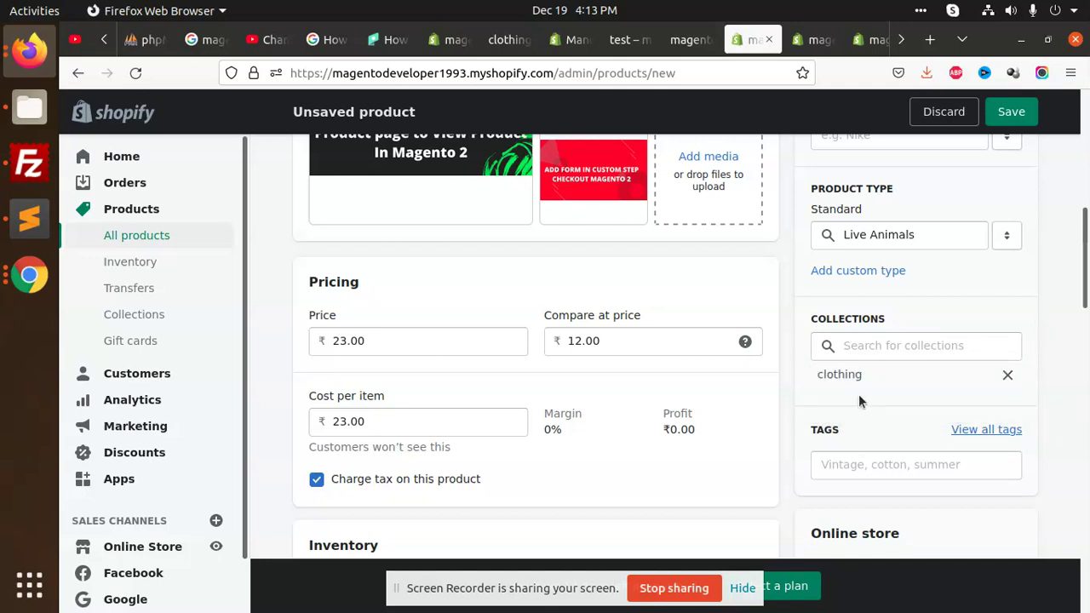
click(843, 465)
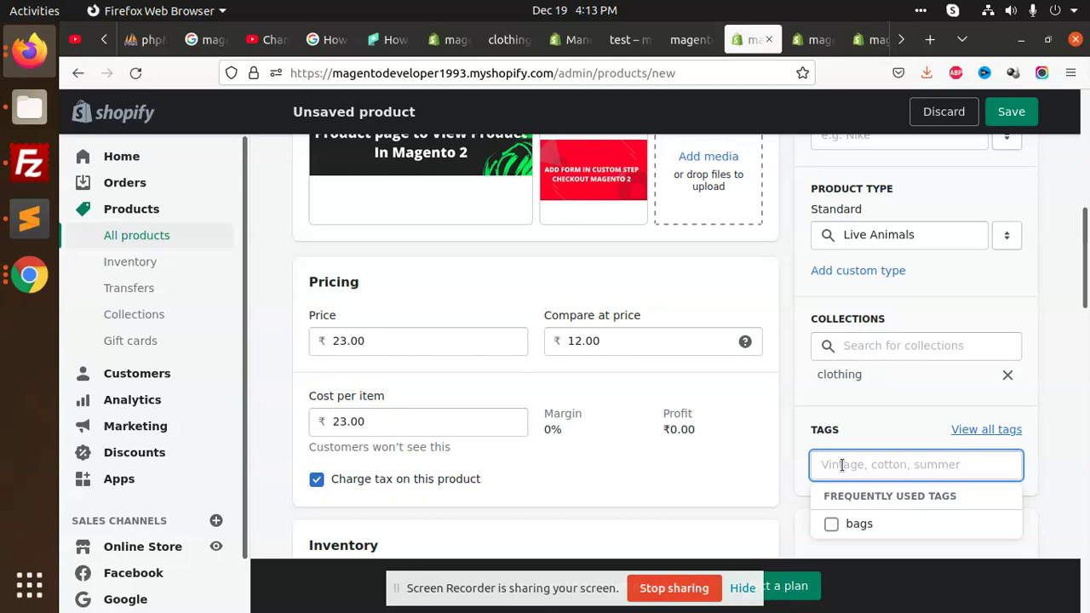
click(833, 524)
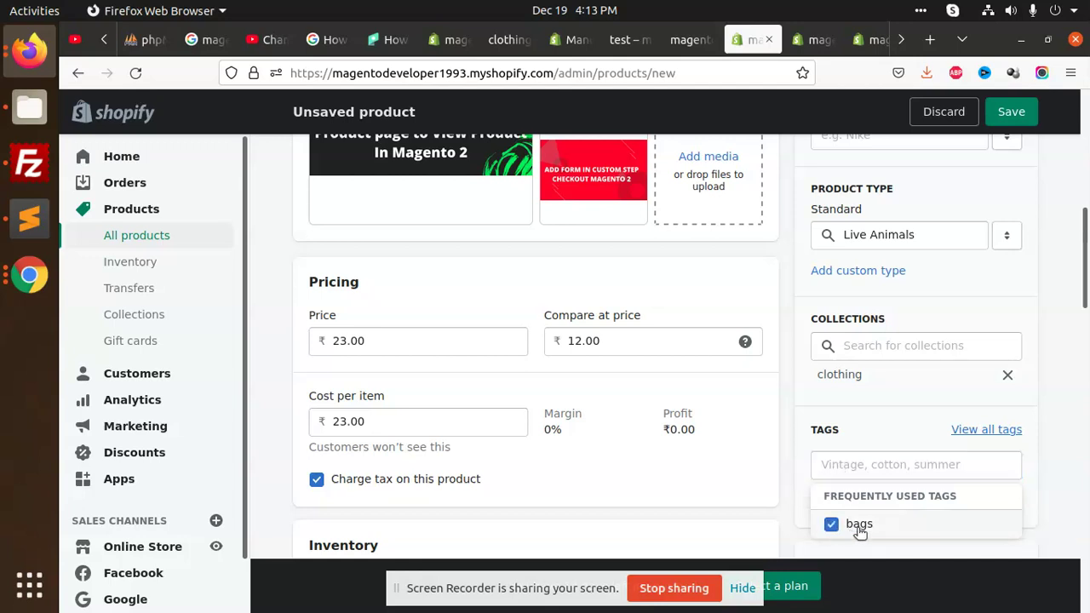
- Keep the Default product theme template and save the new product
scroll(865, 434, down, 2)
scroll(868, 419, down, 1)
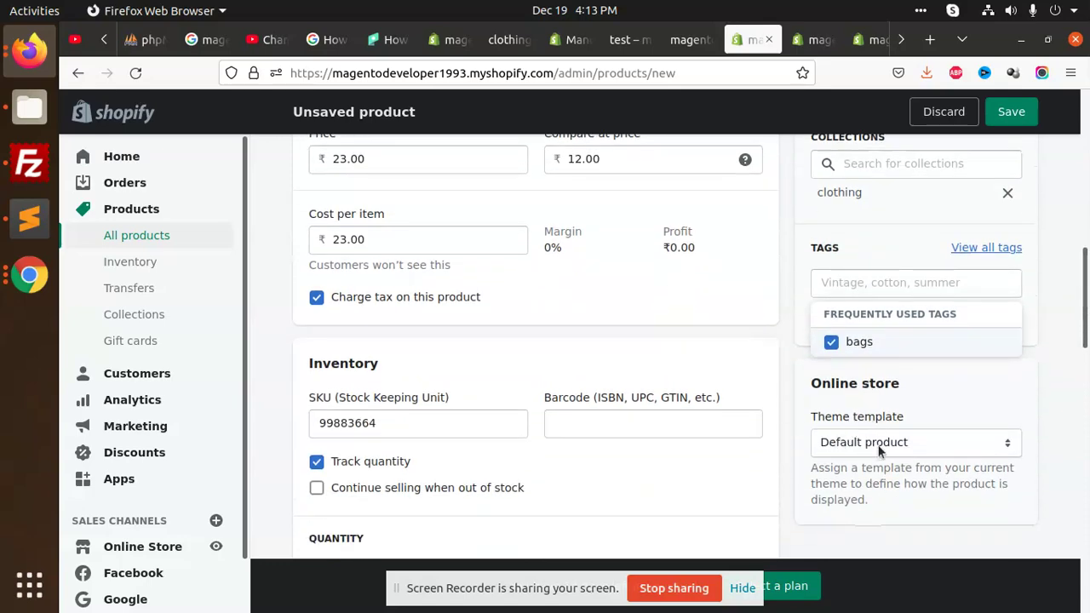
click(878, 444)
click(878, 445)
scroll(763, 413, down, 7)
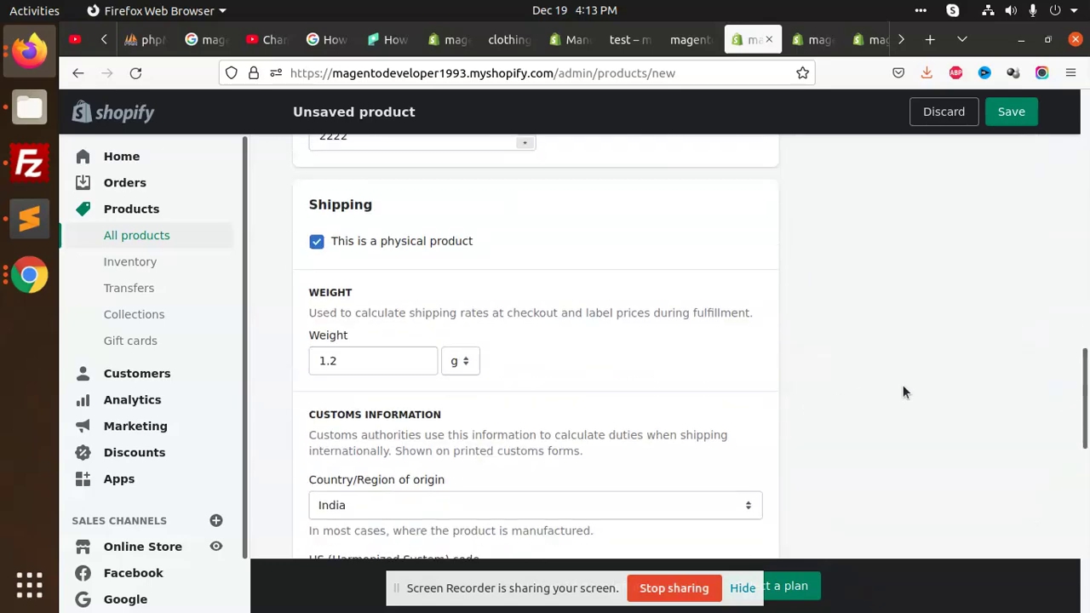
scroll(883, 388, down, 12)
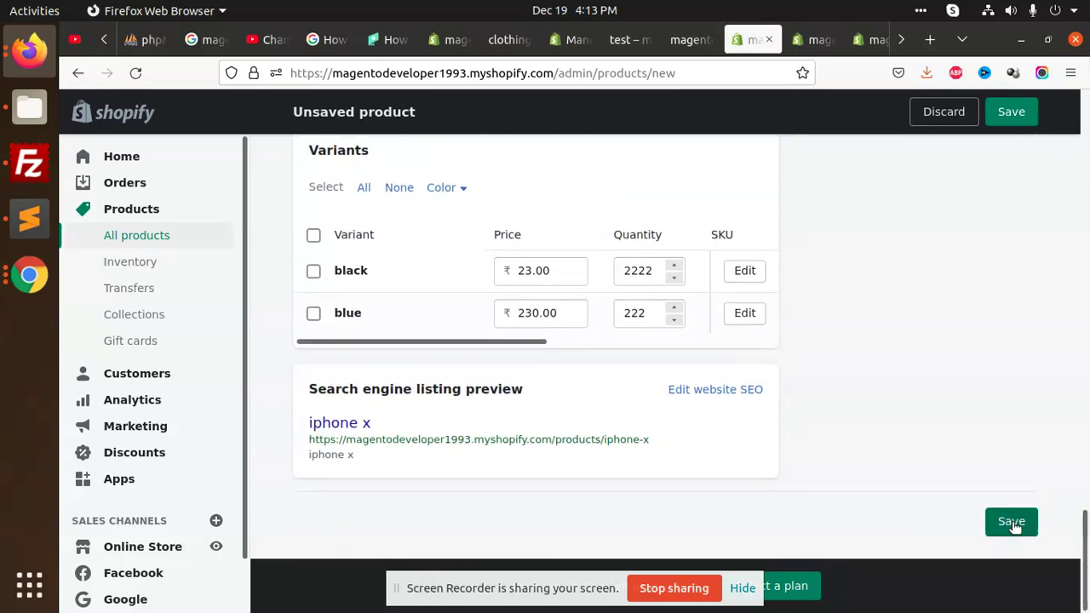
click(1013, 522)
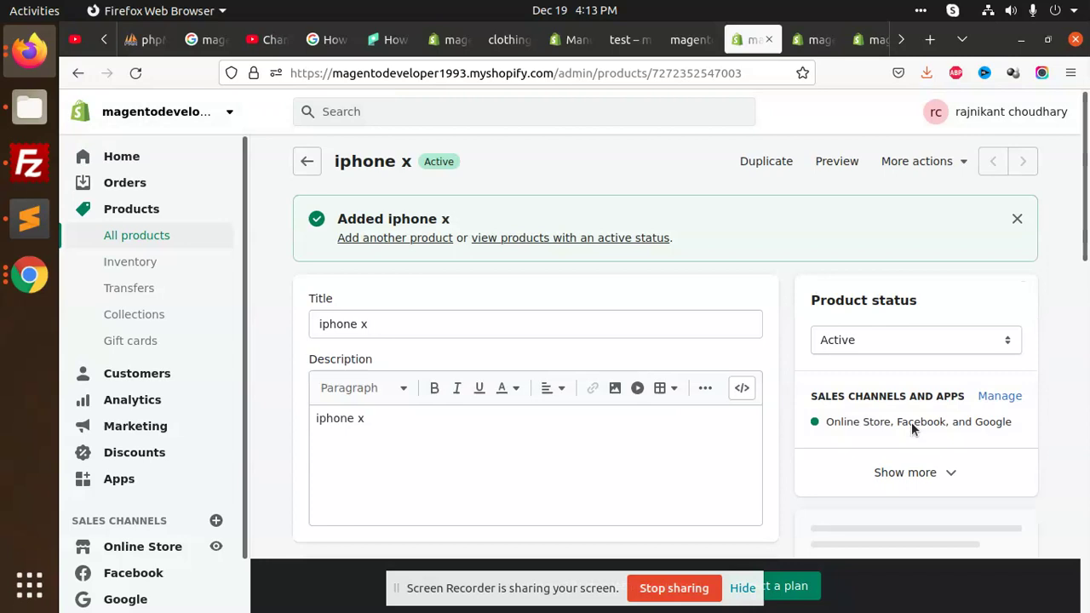
- Open the bags and clothing collections in separate browser tabs and check the products listed in each
click(142, 315)
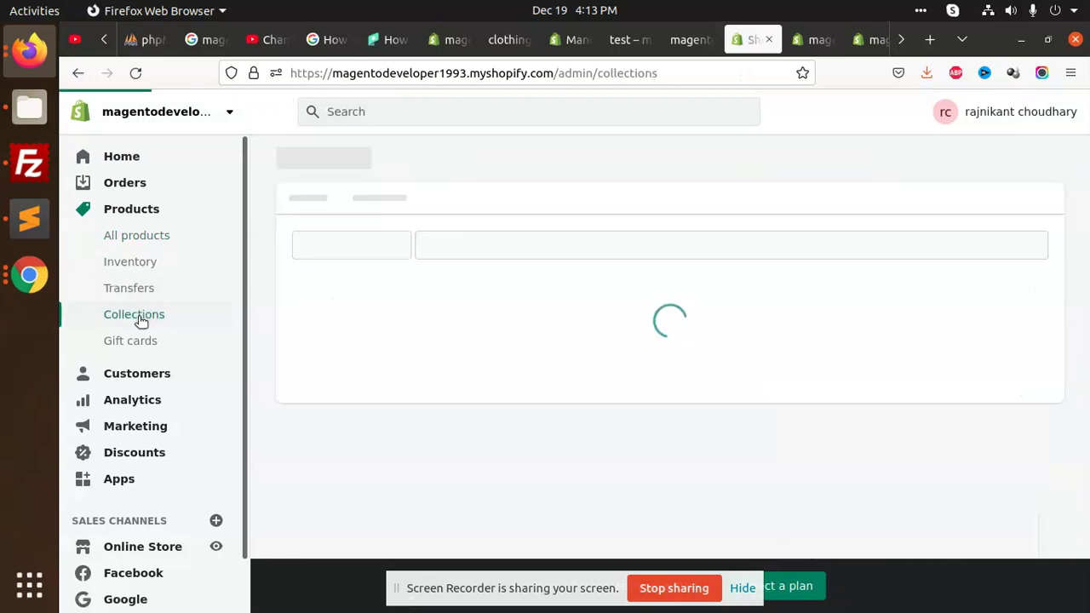
middle_click(379, 420)
middle_click(388, 327)
click(796, 40)
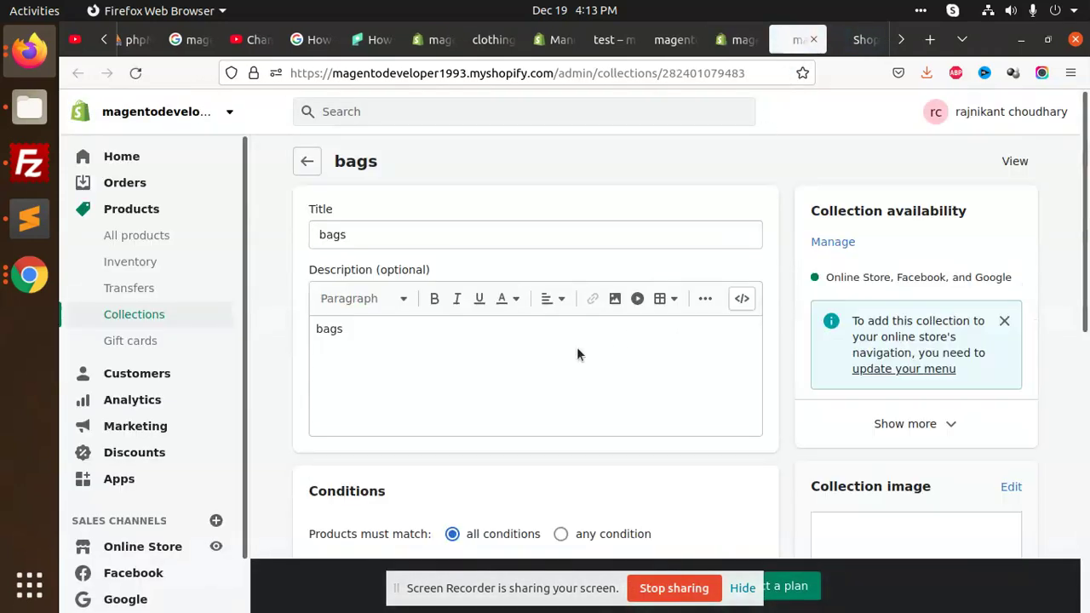
scroll(576, 349, down, 5)
scroll(712, 367, down, 2)
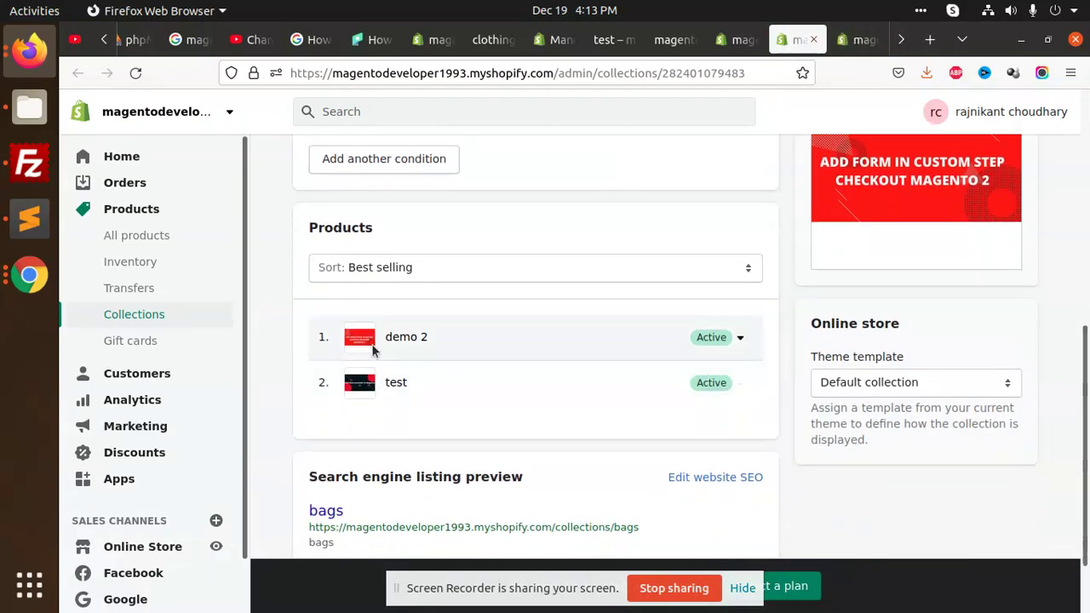
scroll(543, 355, down, 5)
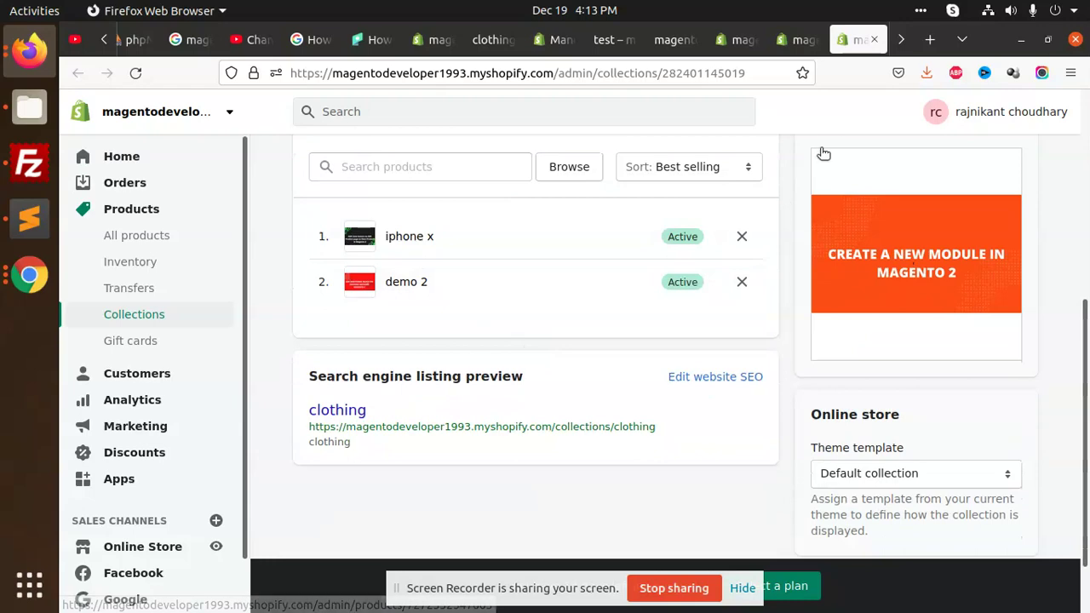
scroll(596, 277, up, 5)
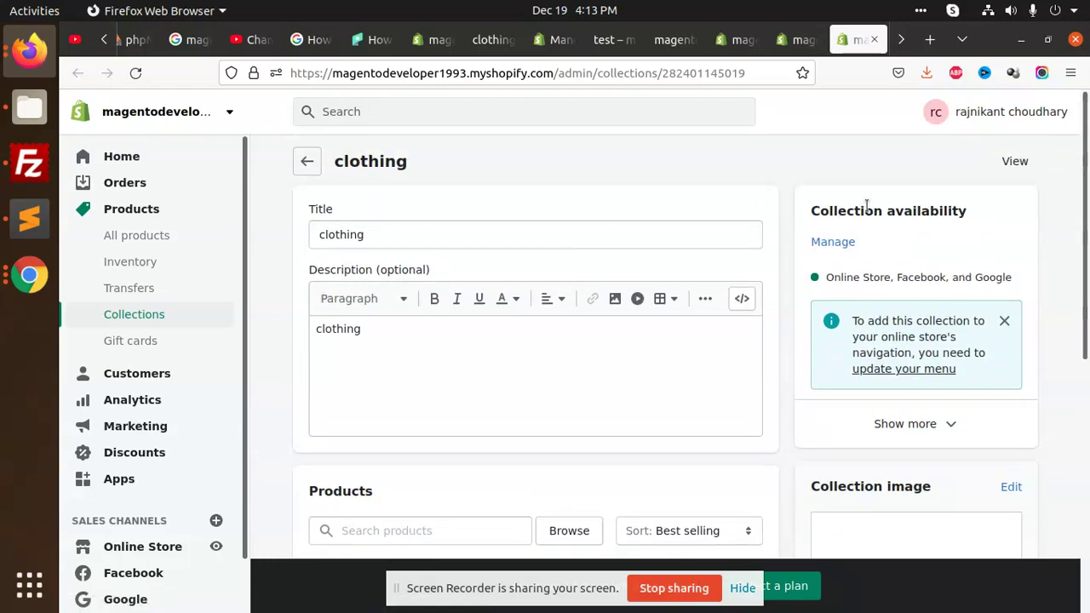
- View the clothing collection on the storefront and open the iphone x product page
click(1015, 161)
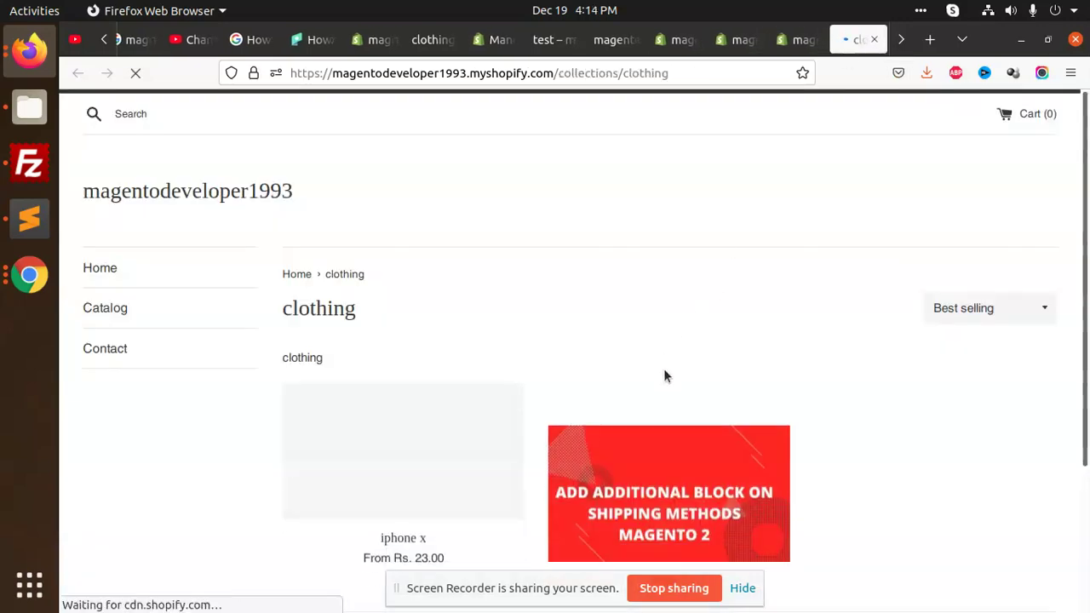
scroll(687, 327, down, 3)
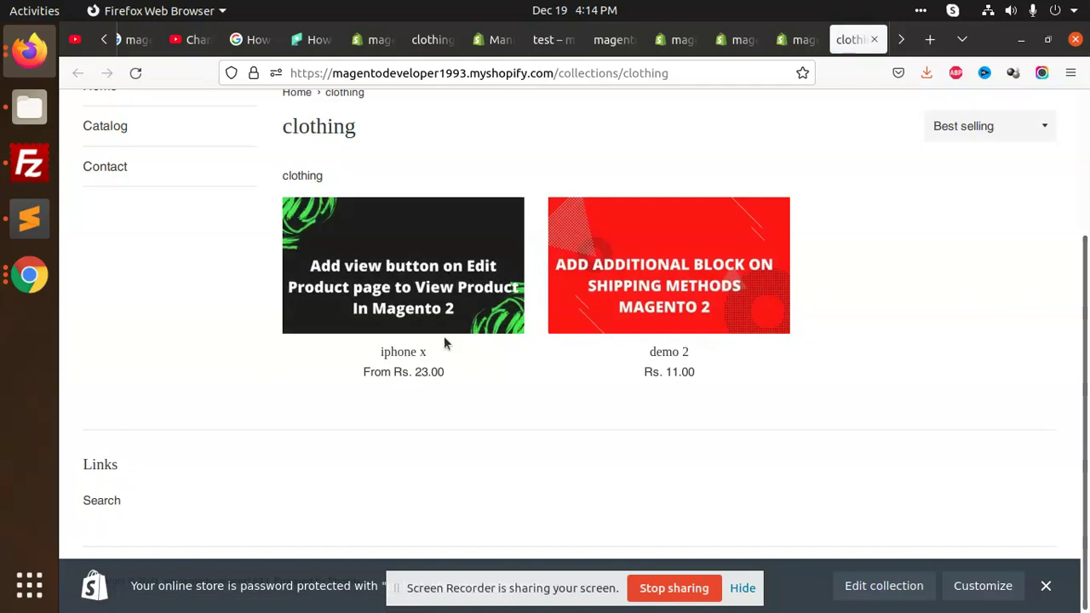
click(420, 276)
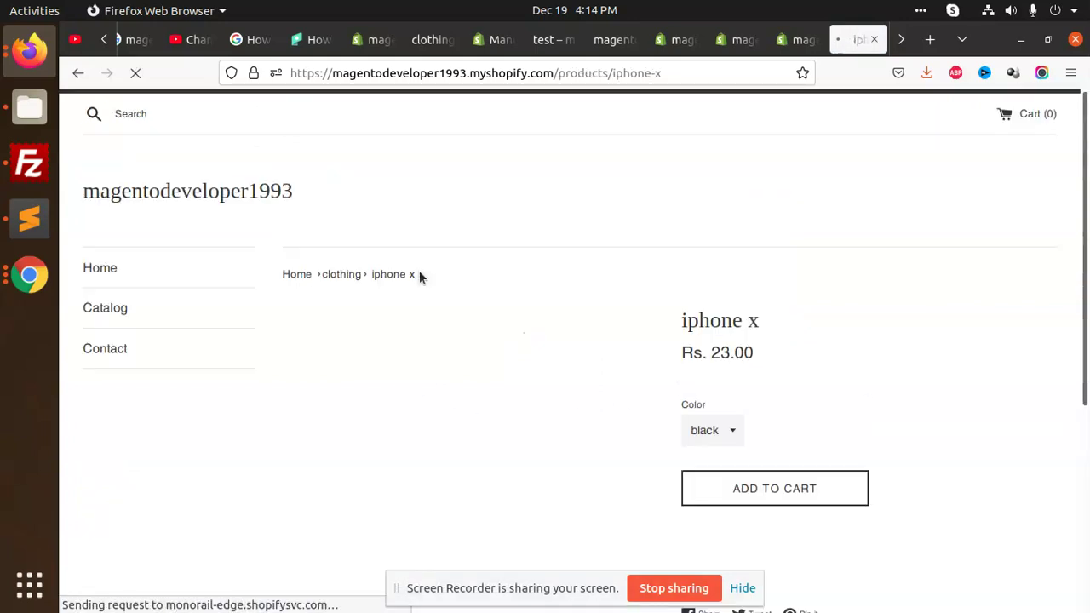
- Compare the iphone x storefront price for the blue and black color options, ending with black selected
scroll(699, 339, down, 2)
click(722, 341)
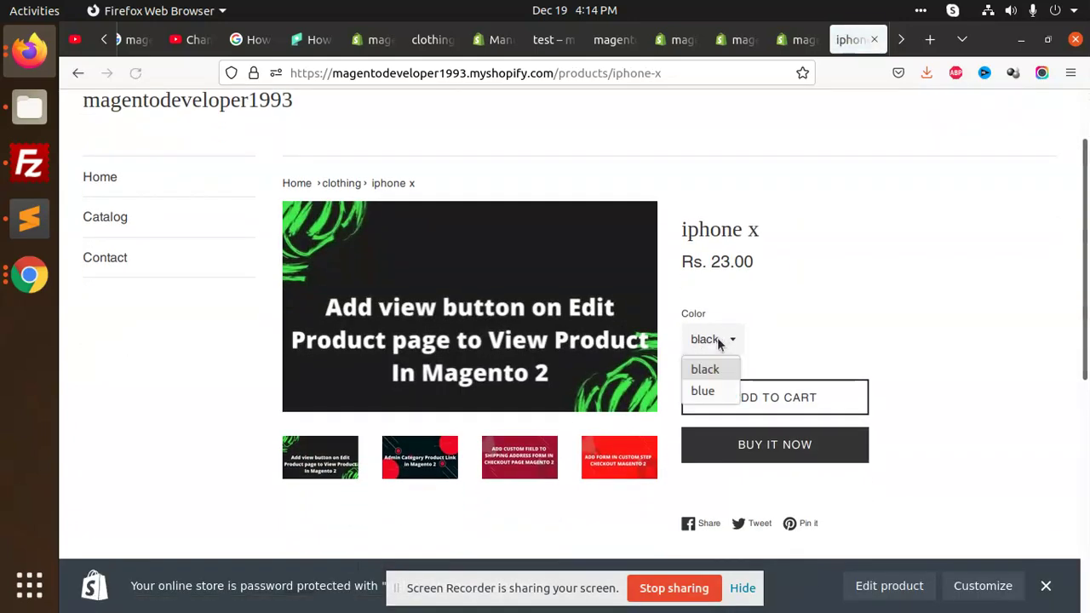
click(718, 389)
drag(683, 261, 781, 266)
click(771, 281)
click(723, 339)
click(716, 365)
drag(721, 263, 811, 262)
click(805, 279)
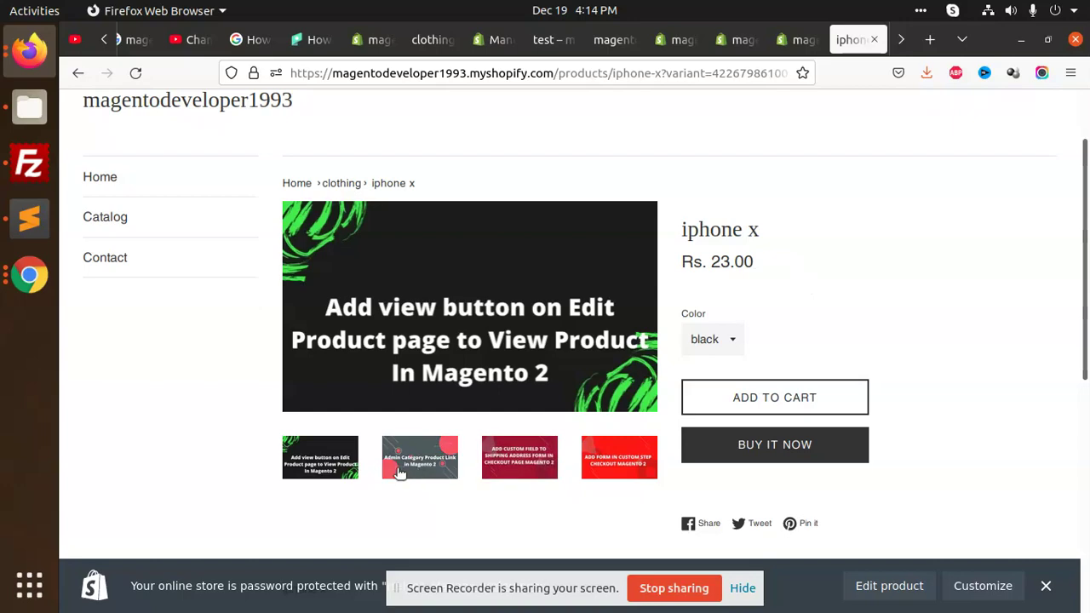
- Enlarge the "Admin Category Product Link in Magento 2" product image, browse the following gallery images and close the enlarged view
click(436, 458)
click(497, 353)
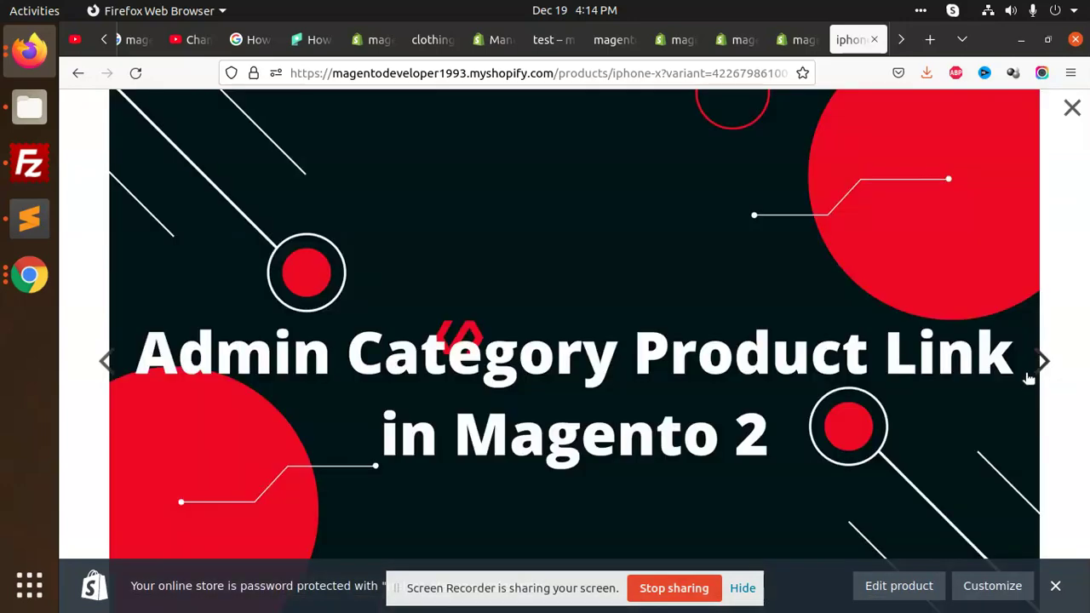
click(1029, 379)
click(1041, 362)
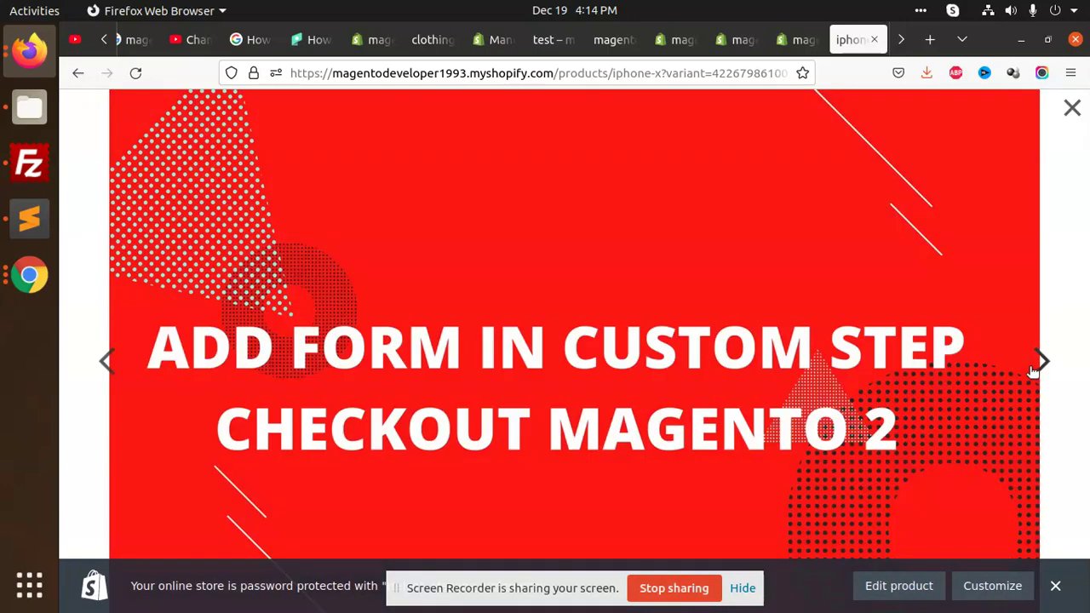
click(493, 333)
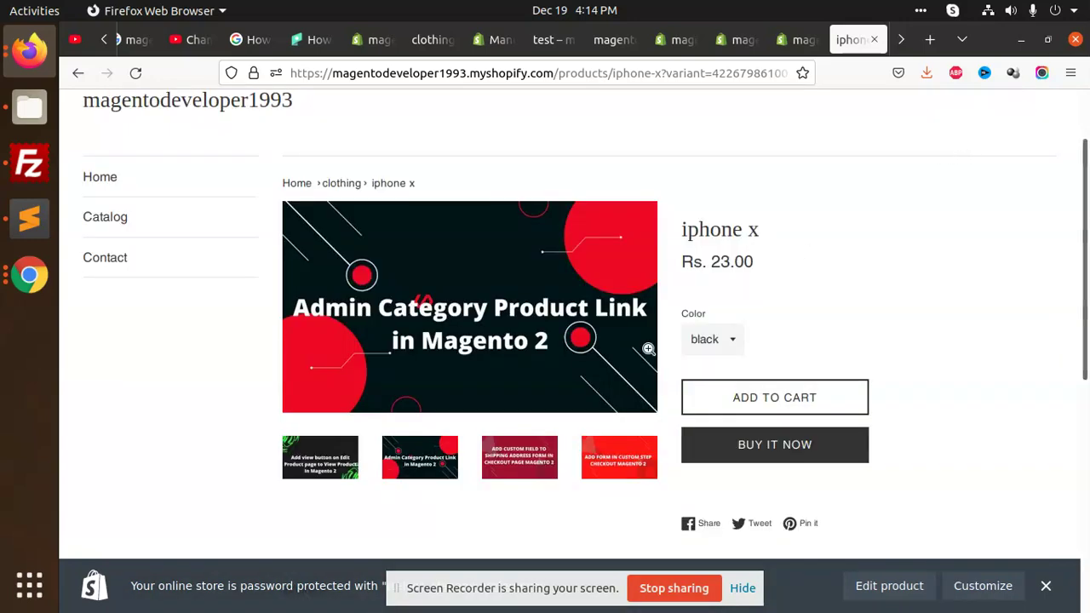